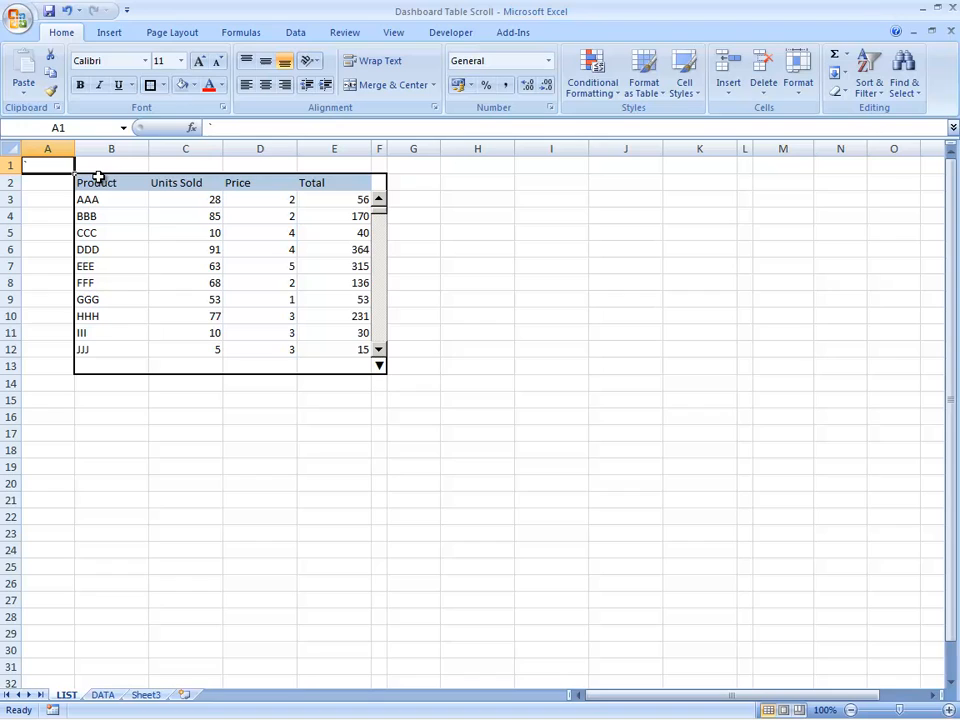
Step: Examine the scrolling product table on the LIST sheet, including its cell formulas and scroll bar
{"action": "left_click_drag", "start_coordinate": [101, 178], "coordinate": [375, 372]}
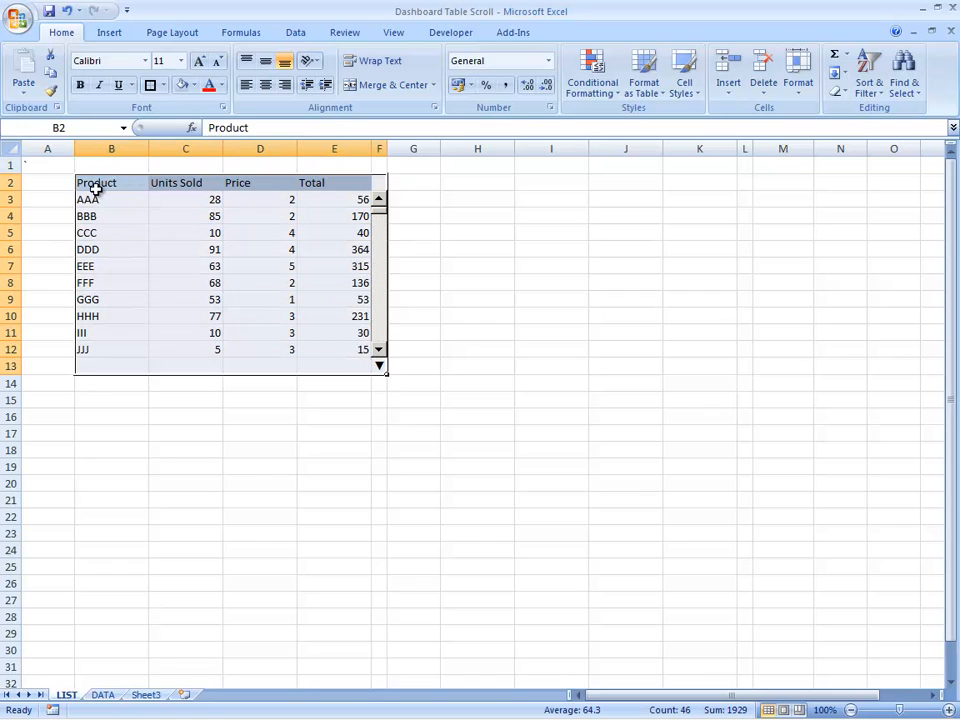
{"action": "left_click_drag", "start_coordinate": [95, 199], "coordinate": [110, 347]}
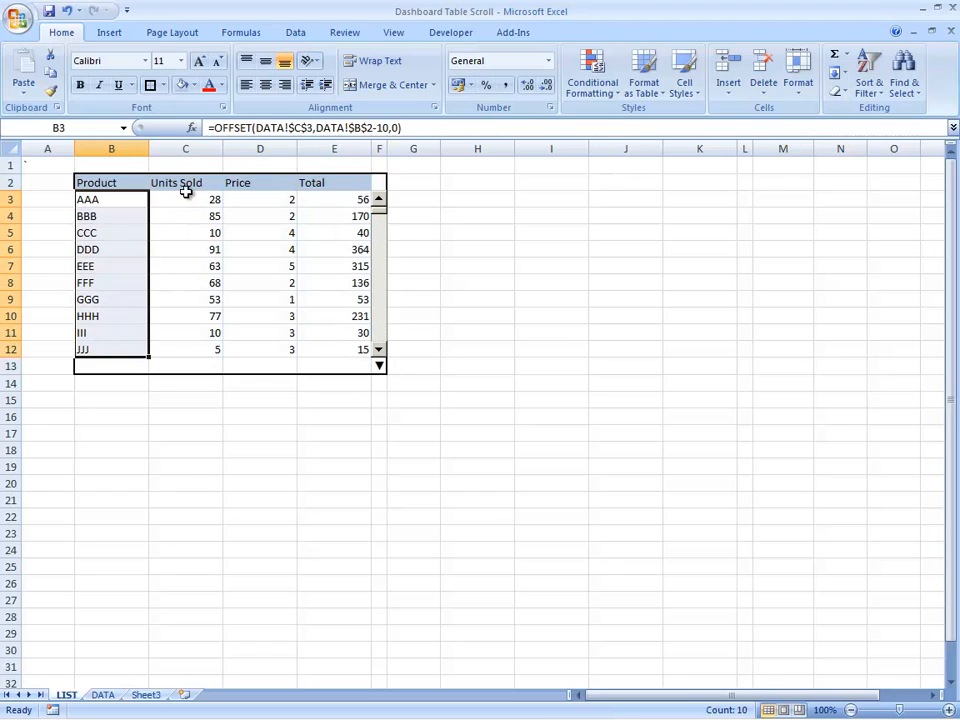
{"action": "left_click_drag", "start_coordinate": [186, 199], "coordinate": [214, 347]}
{"action": "left_click", "coordinate": [330, 199]}
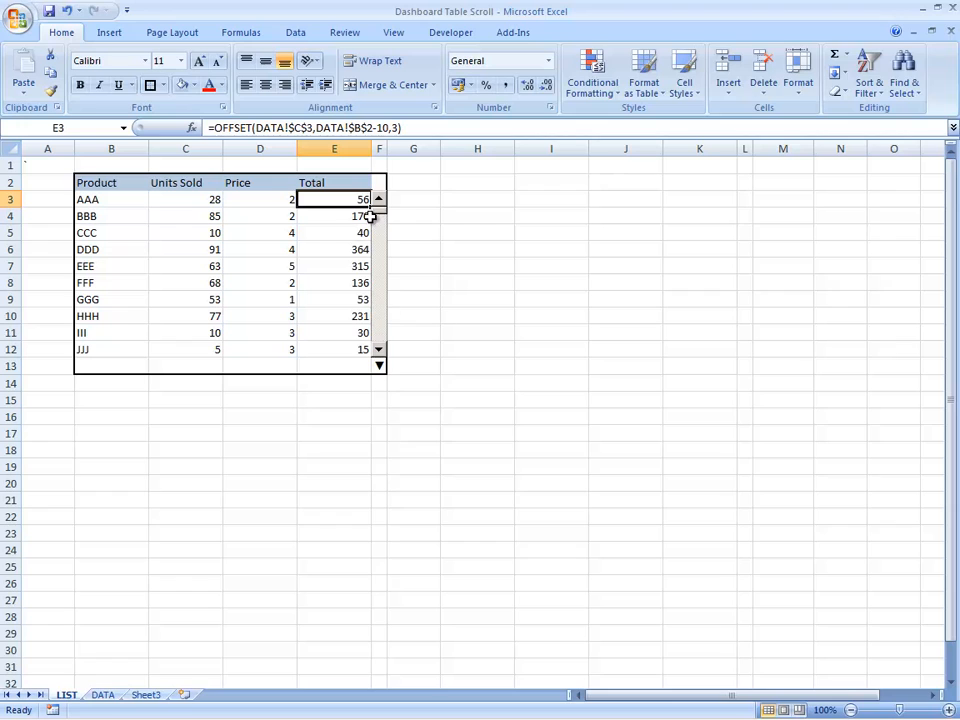
{"action": "mouse_move", "coordinate": [380, 214]}
{"action": "left_mouse_down"}
{"action": "mouse_move", "coordinate": [384, 348]}
{"action": "mouse_move", "coordinate": [371, 279]}
{"action": "mouse_move", "coordinate": [381, 208]}
{"action": "left_mouse_up"}
{"action": "key", "text": "ctrl+Home"}
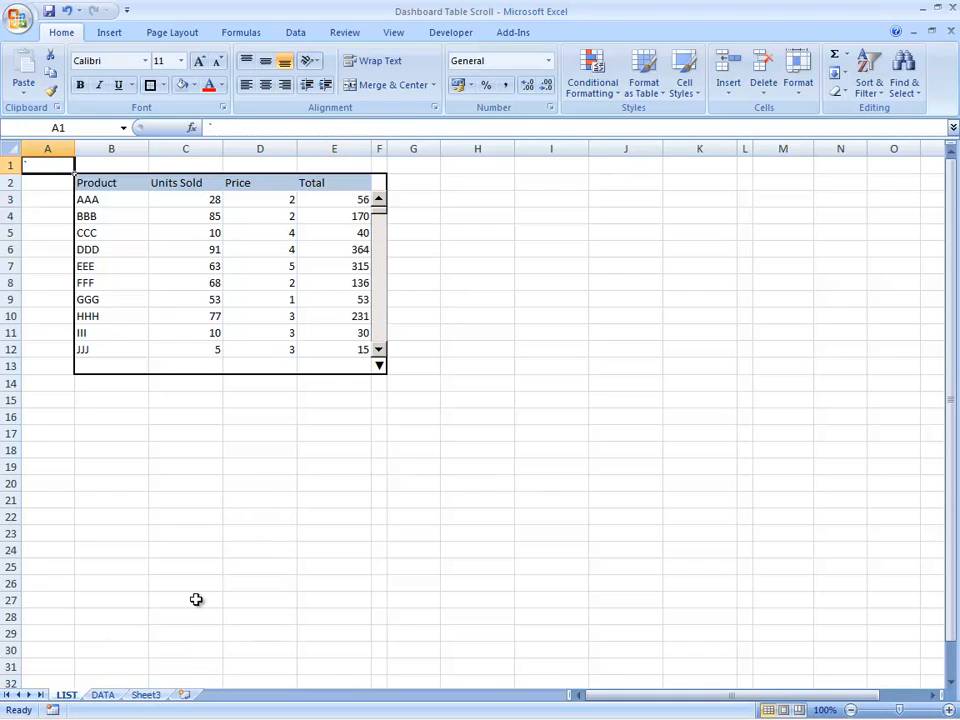
Step: Review the full product source table in C2:F28 on the DATA sheet, from Product to Total Sales
{"action": "left_click", "coordinate": [103, 695]}
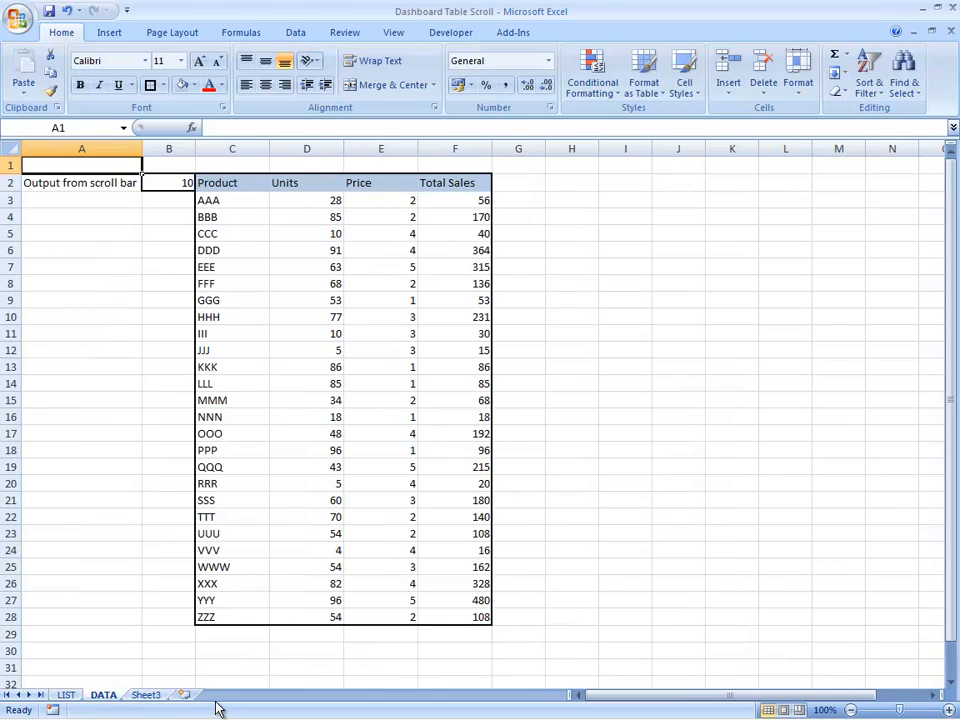
{"action": "key", "text": "Down"}
{"action": "key", "text": "Right"}
{"action": "key", "text": "Right"}
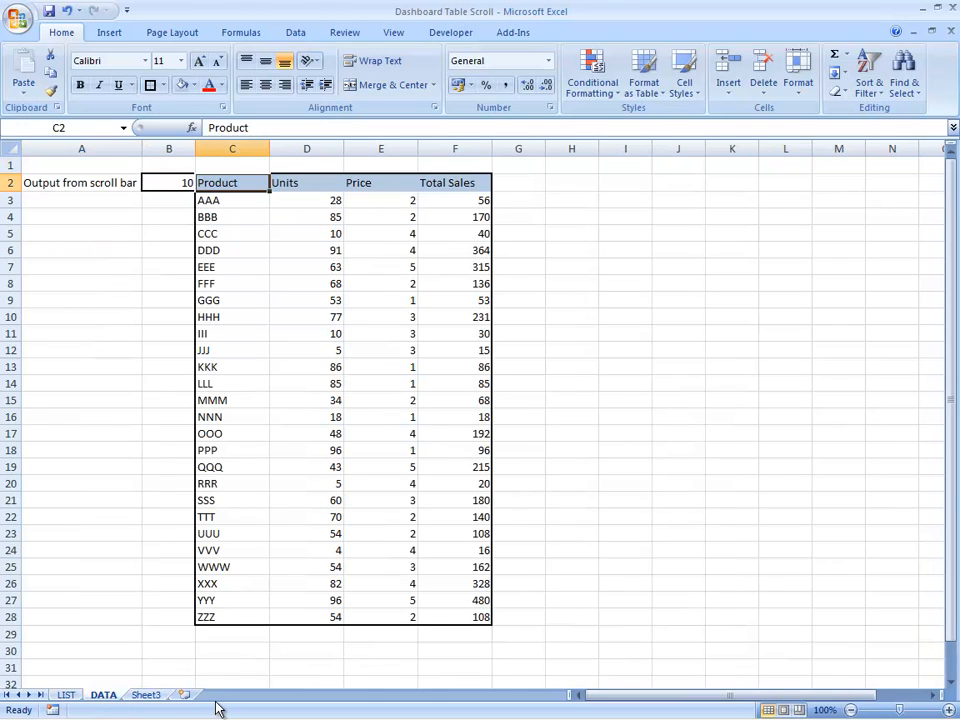
{"action": "key", "text": "shift+Right"}
{"action": "key", "text": "shift+Right"}
{"action": "key", "text": "shift+Right"}
{"action": "key", "text": "ctrl+shift+Down"}
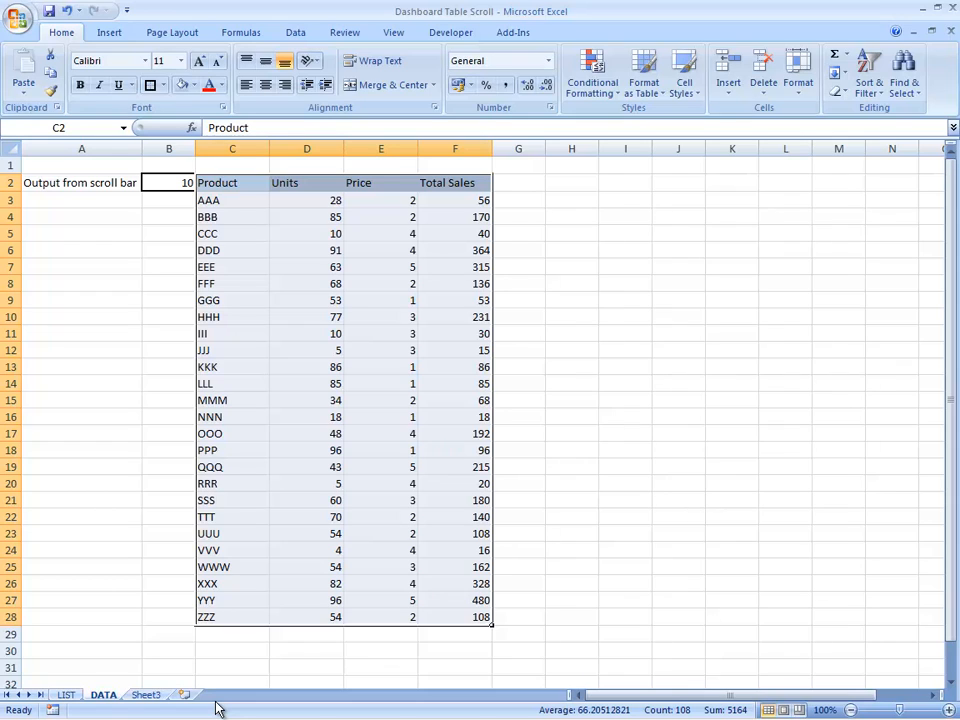
{"action": "key", "text": "Down"}
{"action": "key", "text": "Right"}
{"action": "key", "text": "Right"}
{"action": "key", "text": "Right"}
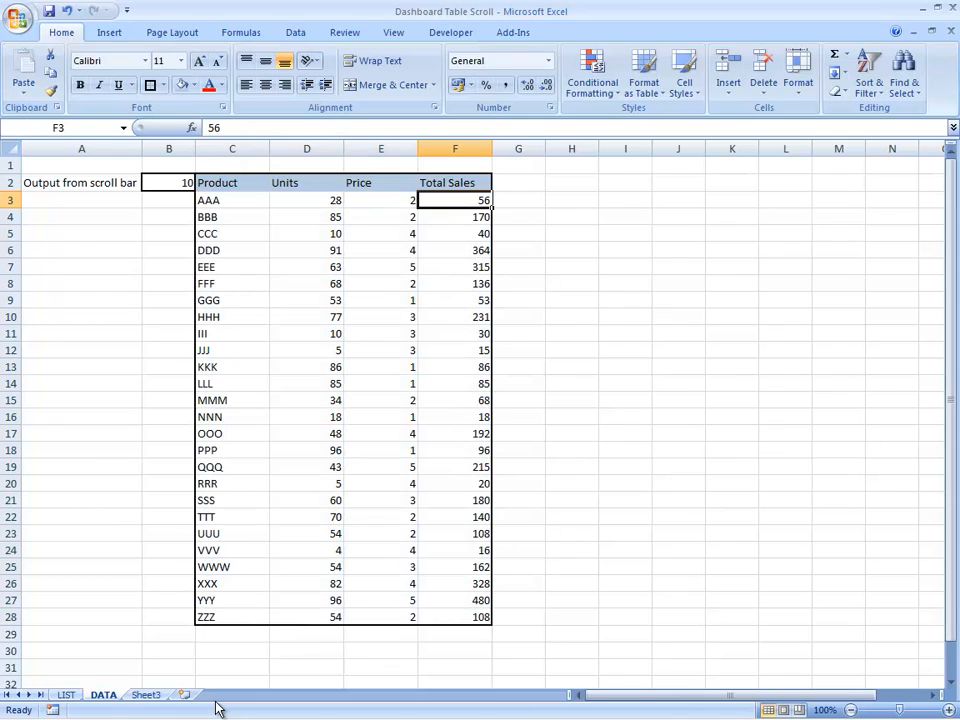
Step: Inspect the scroll bar output label and its linked cell in A2:B2 of the DATA sheet
{"action": "key", "text": "Left"}
{"action": "key", "text": "Left"}
{"action": "key", "text": "Left"}
{"action": "key", "text": "Up"}
{"action": "key", "text": "Left"}
{"action": "key", "text": "Left"}
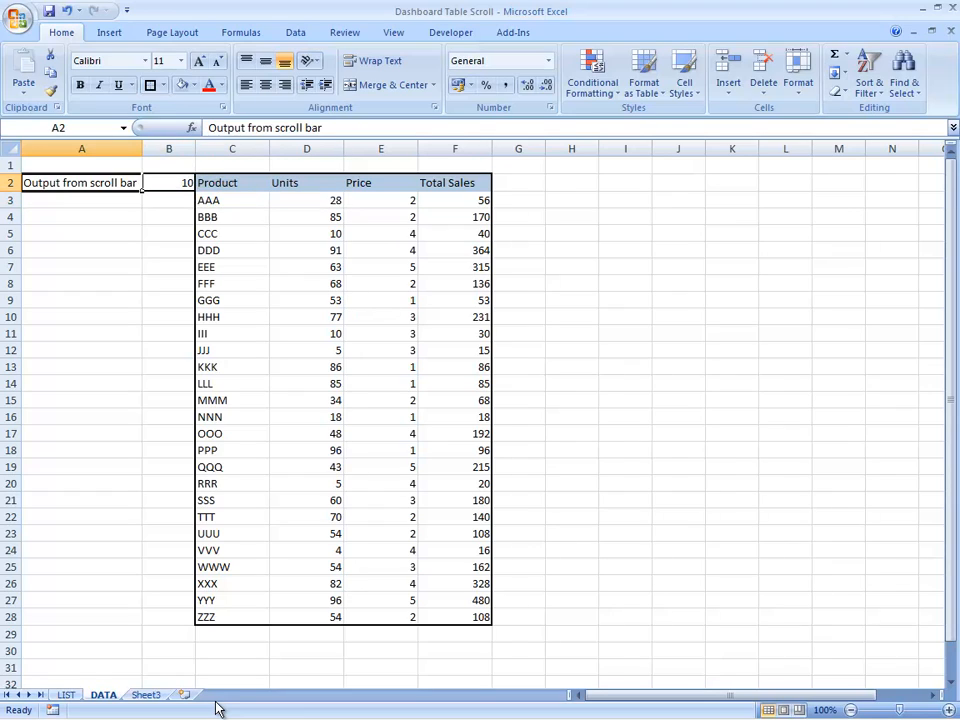
{"action": "key", "text": "Right"}
{"action": "key", "text": "Left"}
{"action": "key", "text": "Right"}
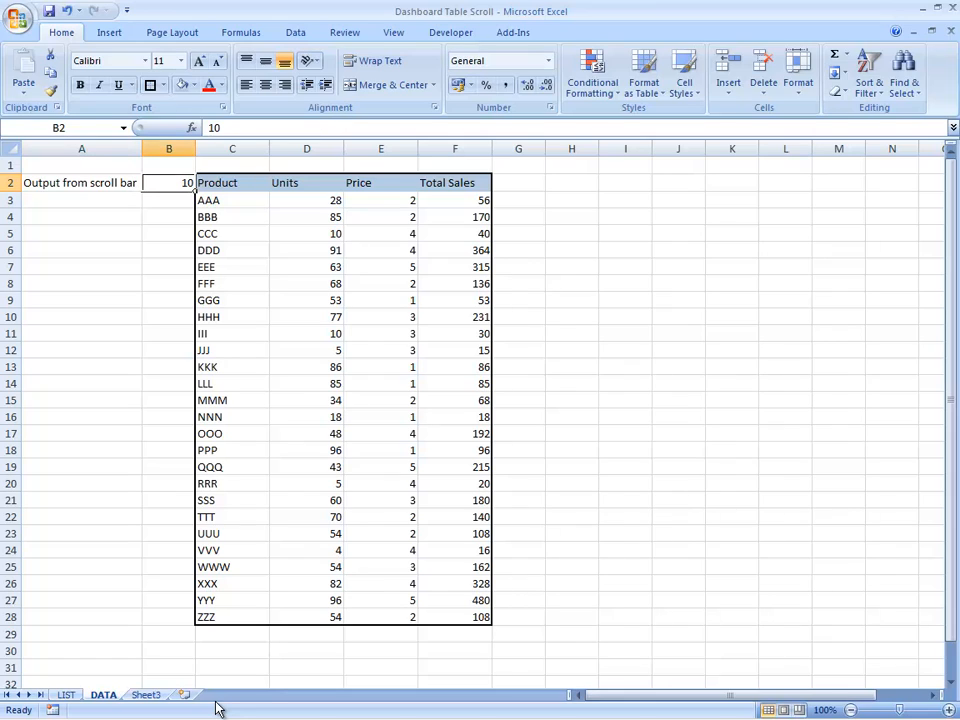
Step: Check the OFFSET formulas across the first data row of the LIST sheet's table
{"action": "left_click", "coordinate": [66, 695]}
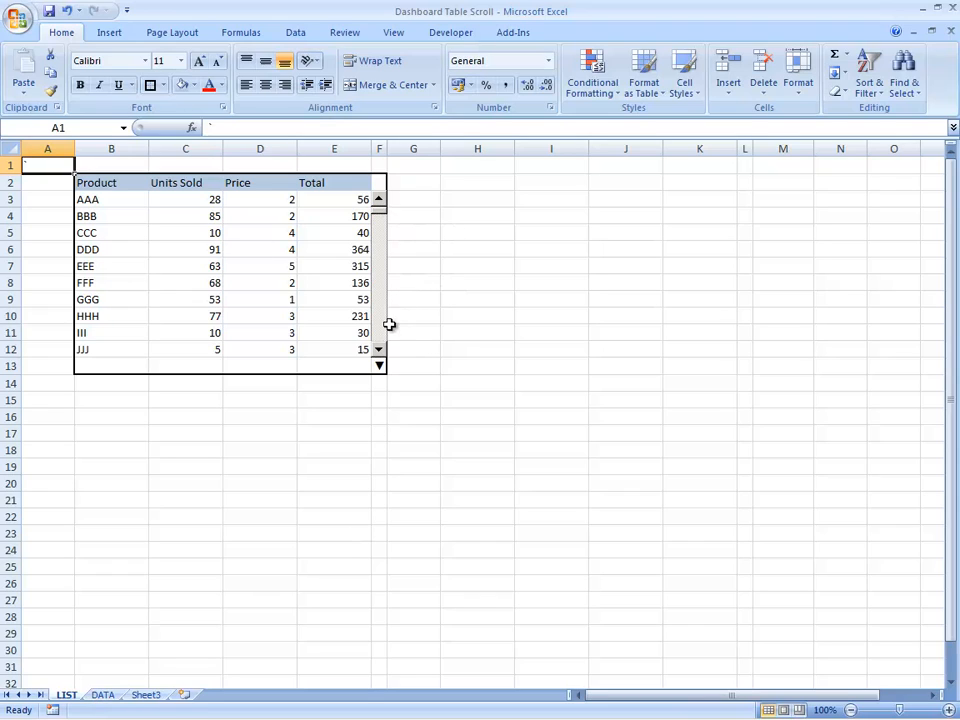
{"action": "left_click", "coordinate": [137, 203]}
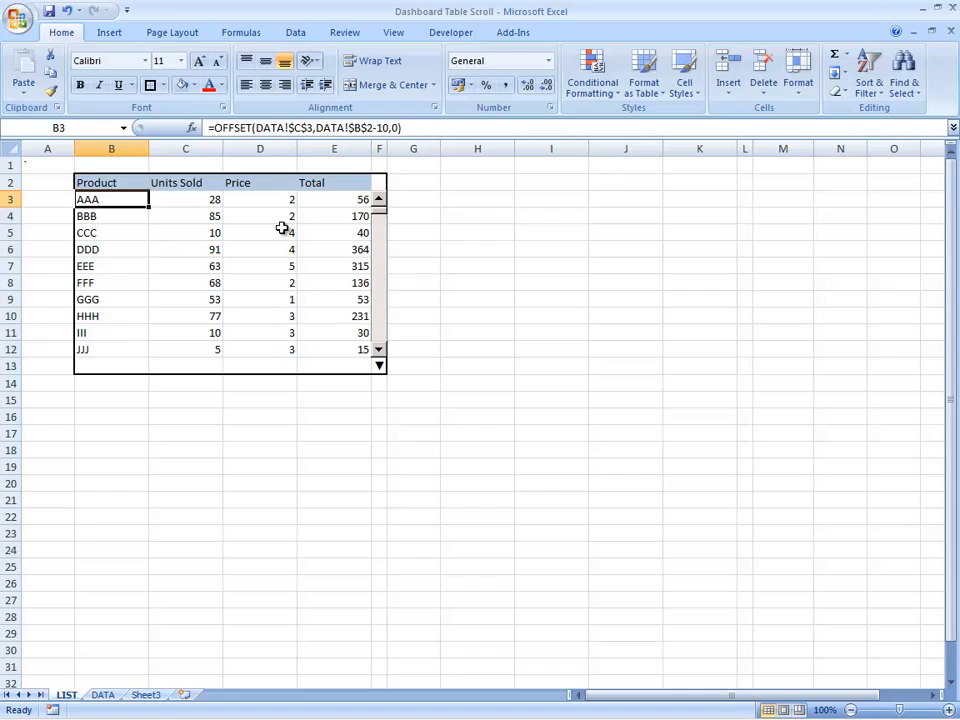
{"action": "key", "text": "Right"}
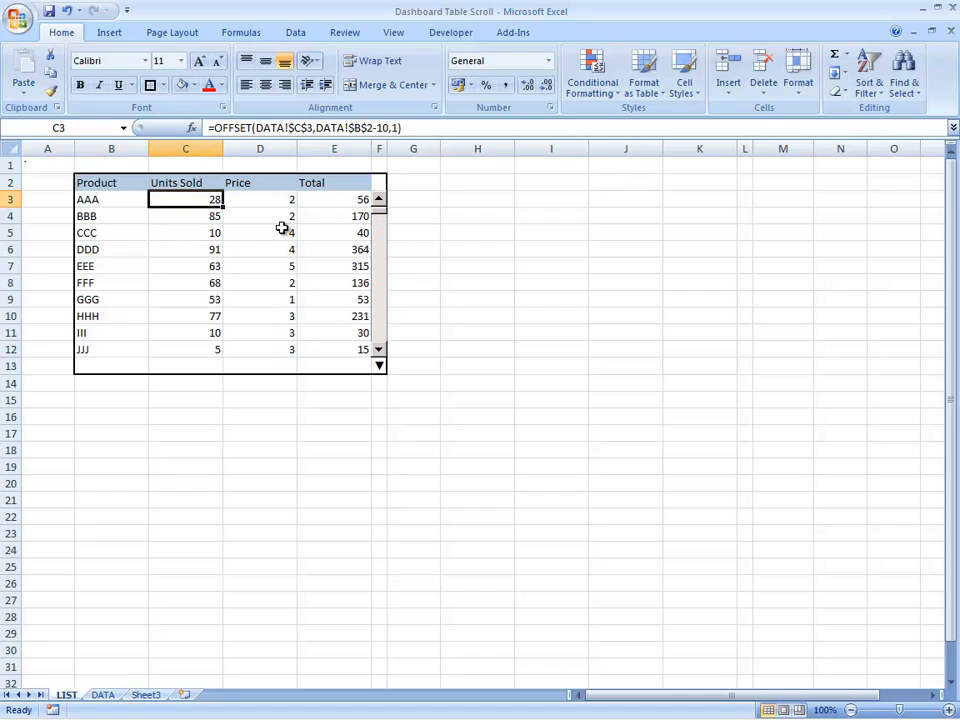
{"action": "key", "text": "Right"}
{"action": "key", "text": "Right"}
{"action": "key", "text": "Right"}
{"action": "key", "text": "Left"}
{"action": "key", "text": "Left"}
{"action": "key", "text": "Left"}
{"action": "key", "text": "Left"}
Step: Copy the table headers Product, Units Sold, Price and Total from B2:E2 to H2:K2
{"action": "key", "text": "Up"}
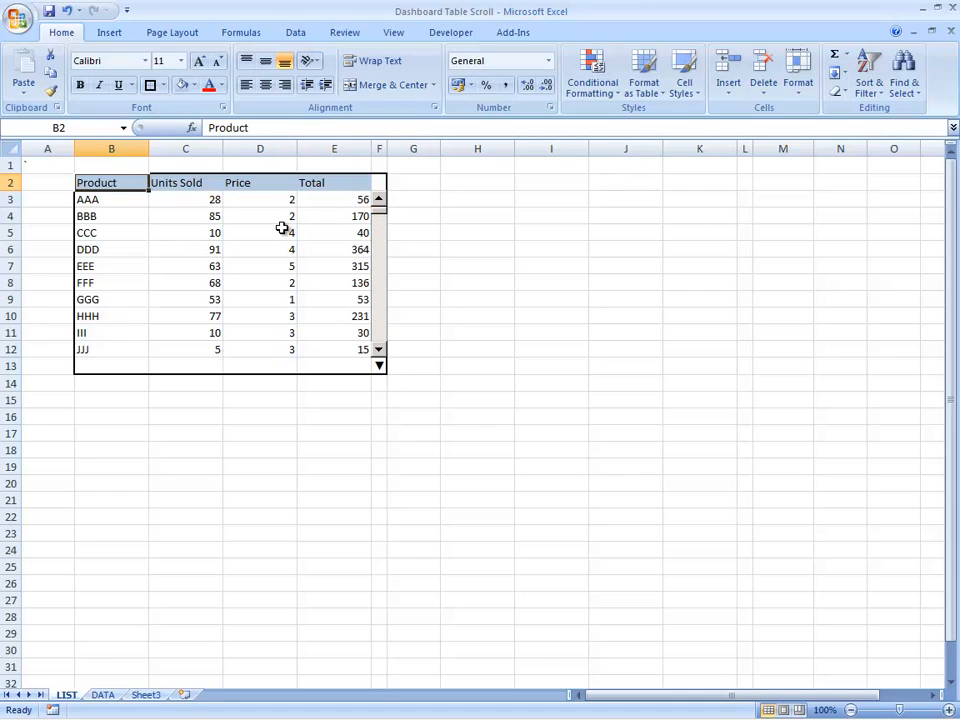
{"action": "key", "text": "shift+Right"}
{"action": "key", "text": "shift+Right"}
{"action": "key", "text": "shift+Right"}
{"action": "key", "text": "shift+Right"}
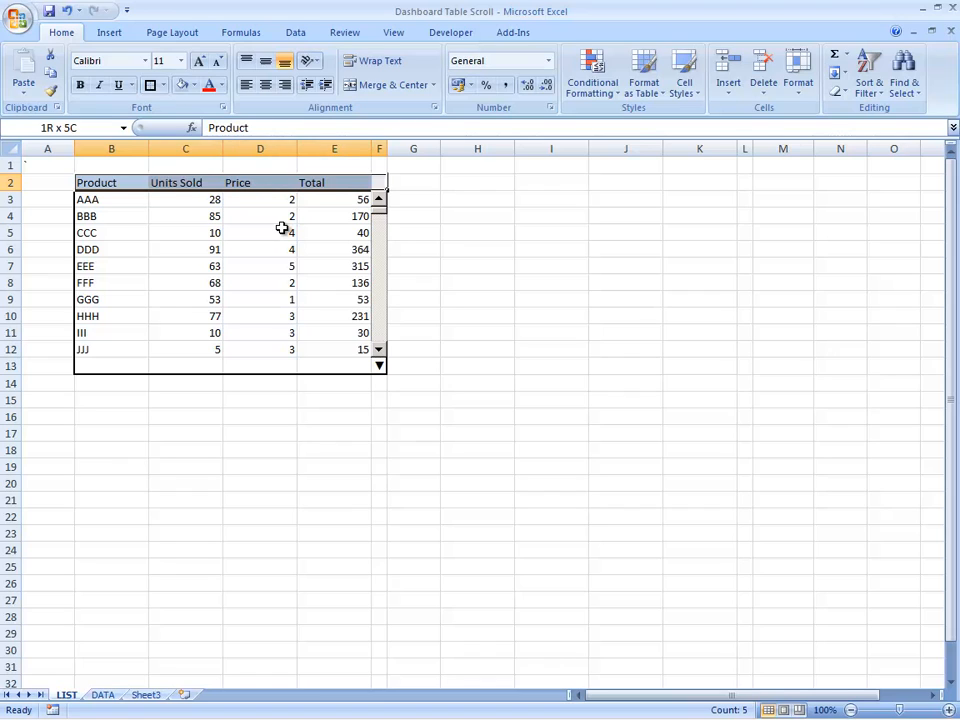
{"action": "key", "text": "shift+Left"}
{"action": "key", "text": "ctrl+c"}
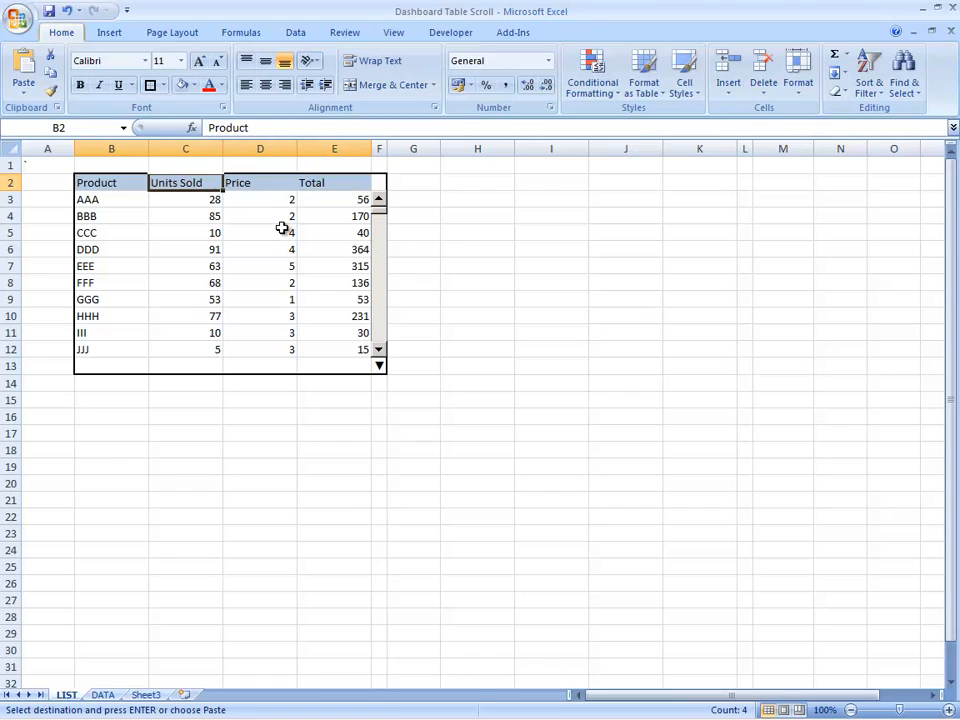
{"action": "key", "text": "Right"}
{"action": "key", "text": "Right"}
{"action": "key", "text": "Right"}
{"action": "key", "text": "Return"}
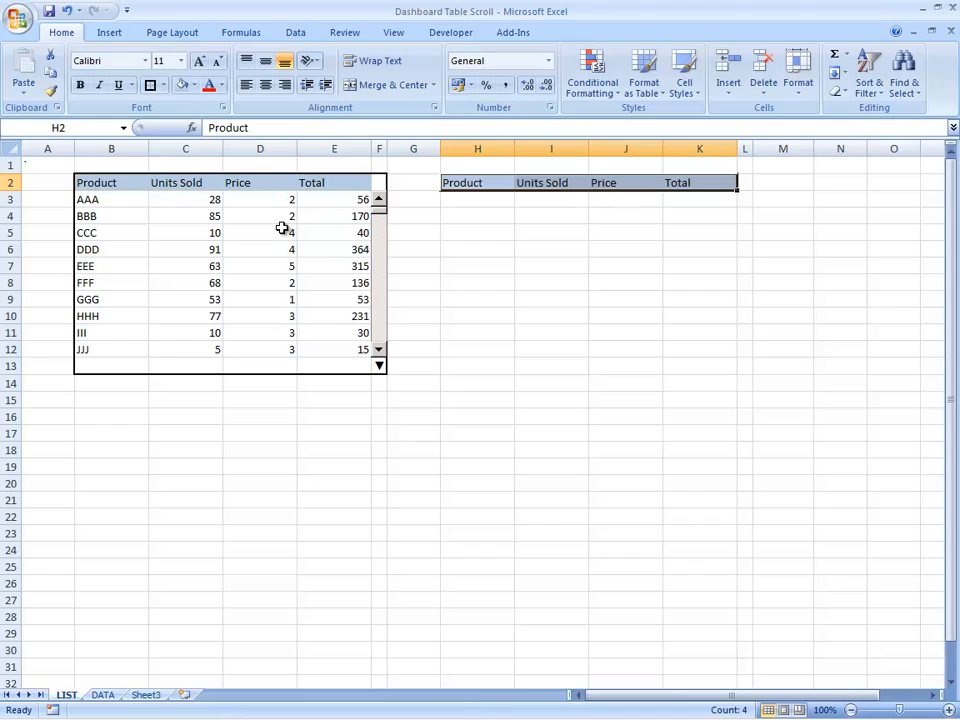
Step: Insert a vertical form-control scroll bar in column L covering rows 3 to 12 beside the new headers, and test its slider
{"action": "key", "text": "Down"}
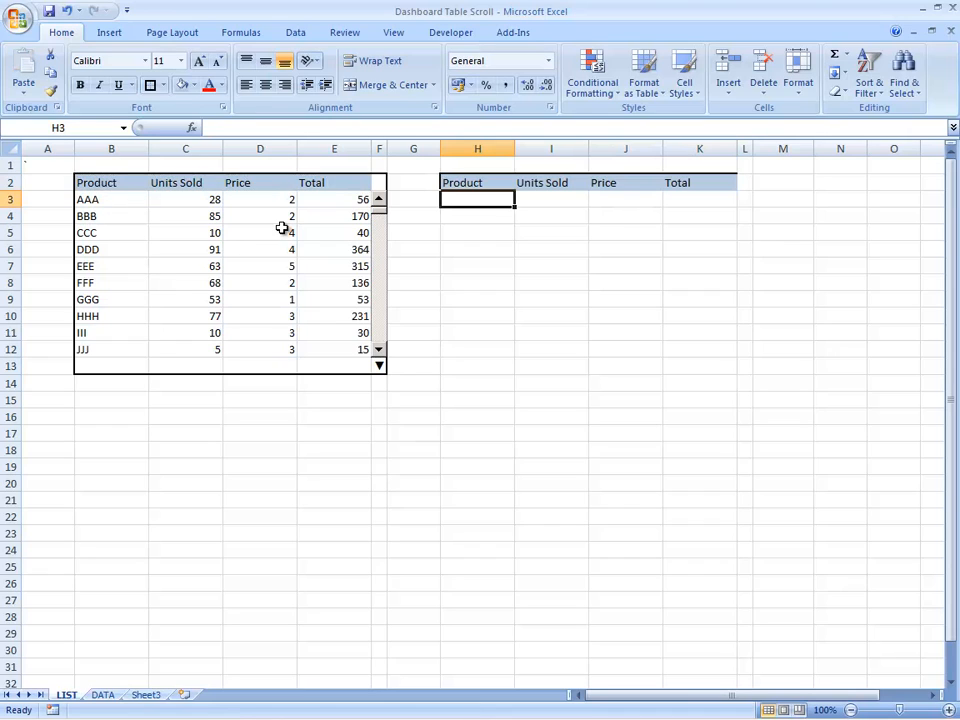
{"action": "key", "text": "Up"}
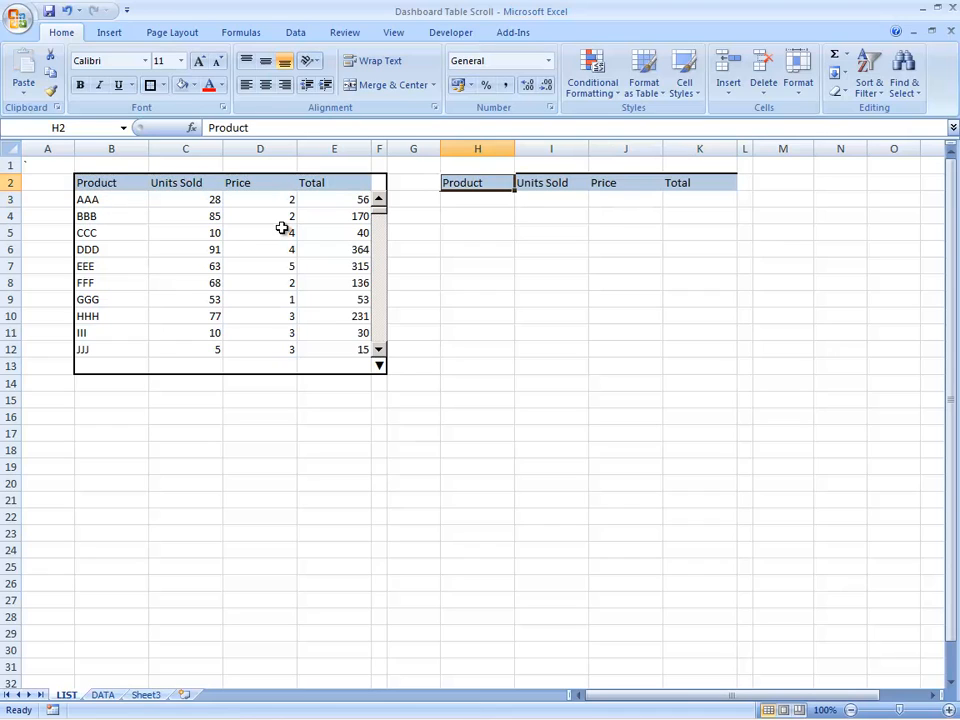
{"action": "key", "text": "Right"}
{"action": "key", "text": "Right"}
{"action": "key", "text": "Right"}
{"action": "key", "text": "Right"}
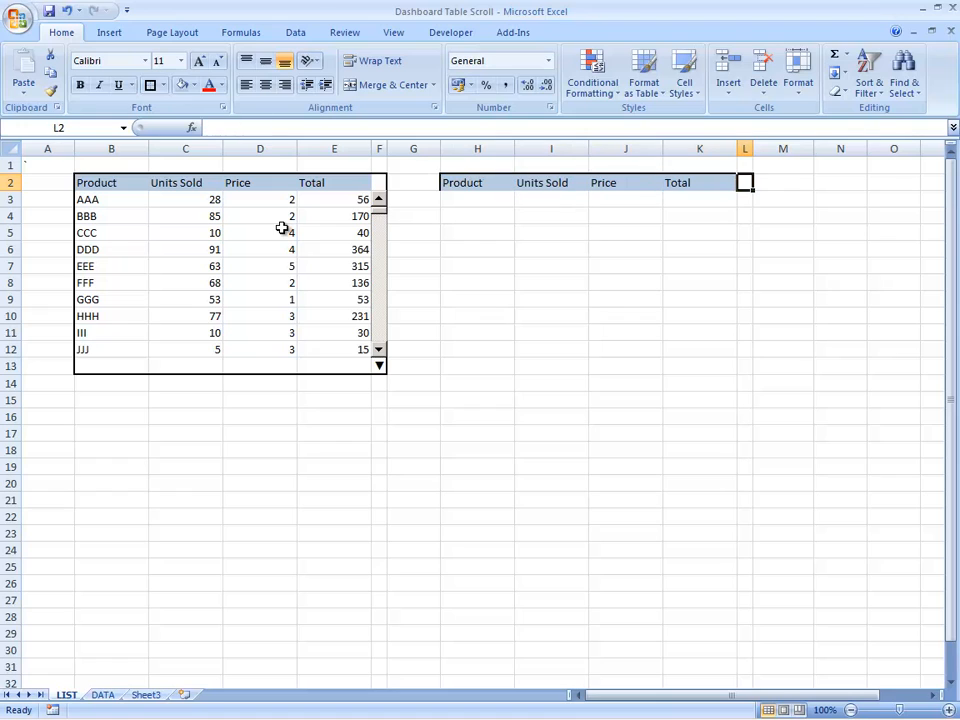
{"action": "left_click", "coordinate": [450, 38]}
{"action": "left_click", "coordinate": [228, 80]}
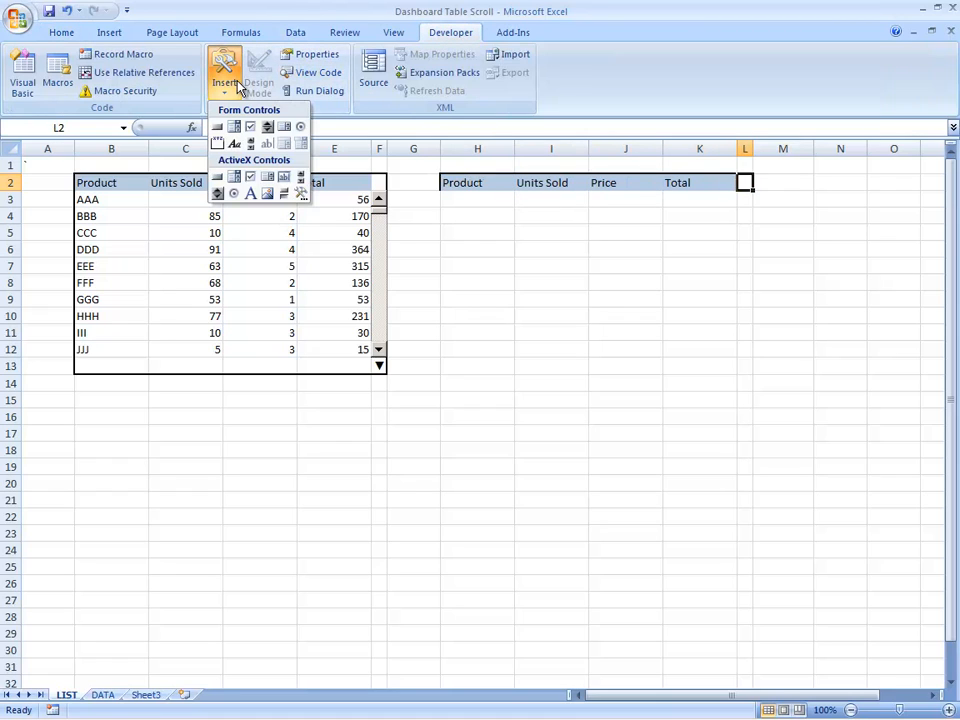
{"action": "left_click", "coordinate": [252, 147]}
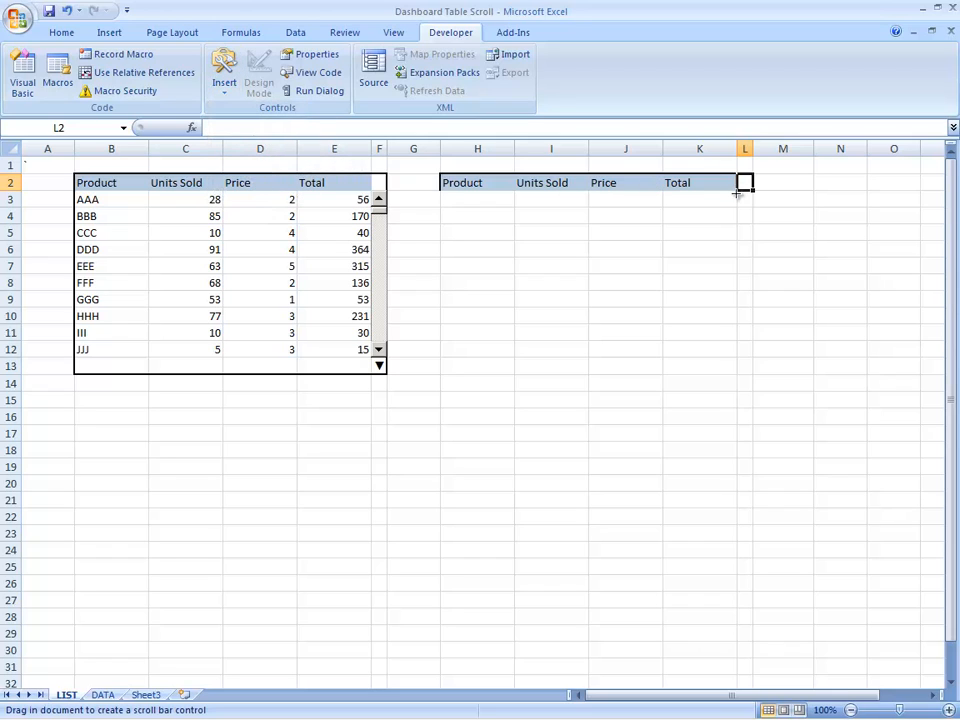
{"action": "left_click_drag", "start_coordinate": [738, 190], "coordinate": [747, 358]}
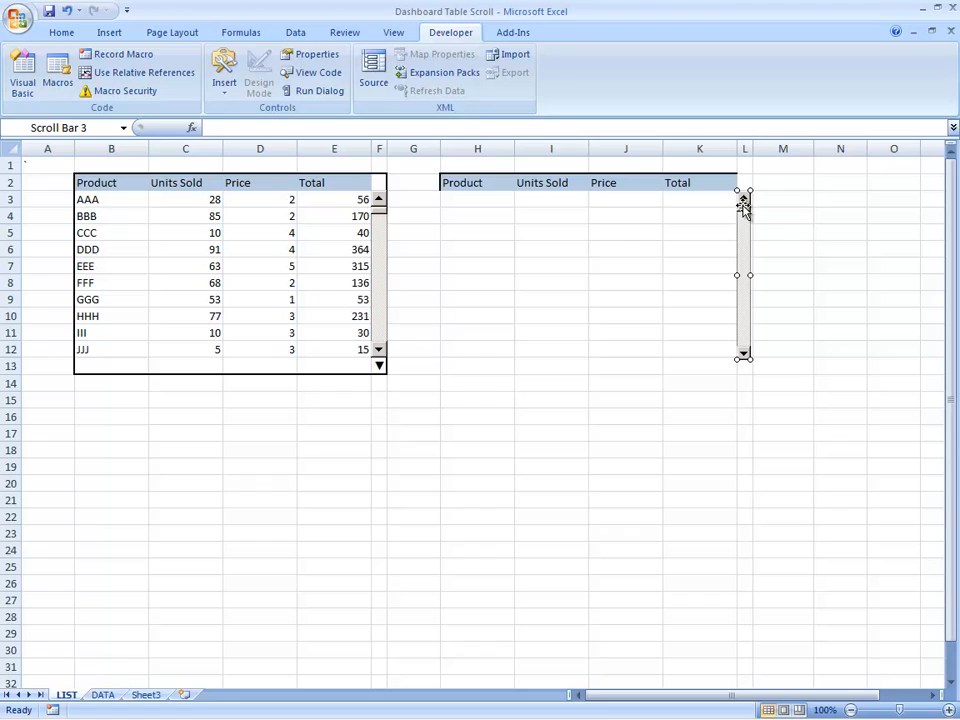
{"action": "left_click", "coordinate": [723, 268]}
{"action": "mouse_move", "coordinate": [750, 215]}
{"action": "left_mouse_down"}
{"action": "mouse_move", "coordinate": [750, 349]}
{"action": "mouse_move", "coordinate": [729, 210]}
{"action": "mouse_move", "coordinate": [748, 203]}
{"action": "left_mouse_up"}
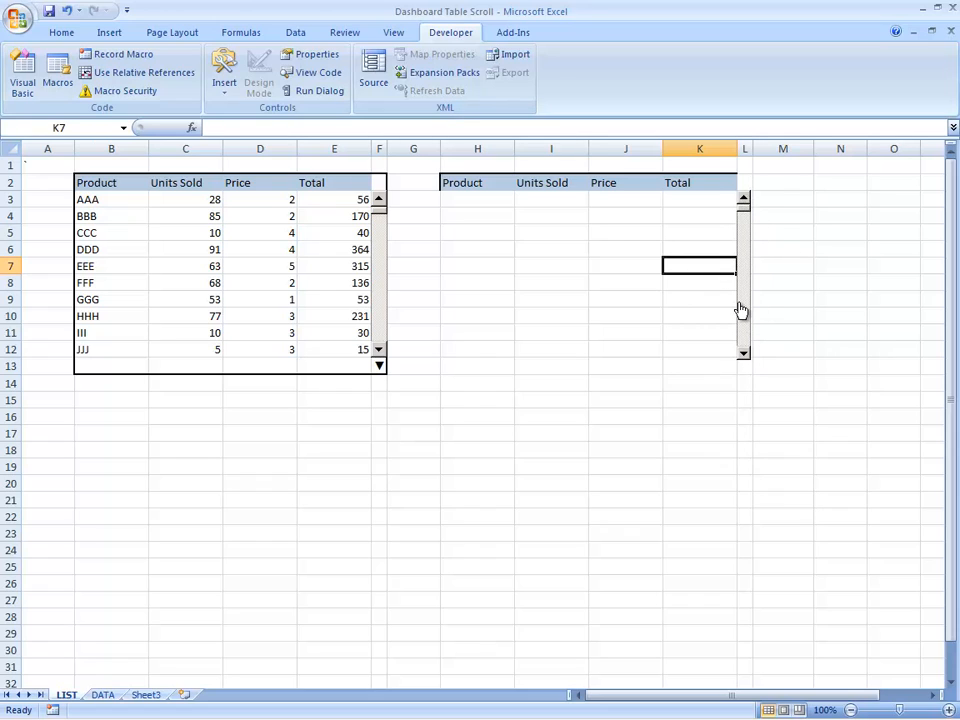
Step: In the new scroll bar's control settings, set the minimum value to 10 and the maximum value to 26
{"action": "right_click", "coordinate": [748, 244]}
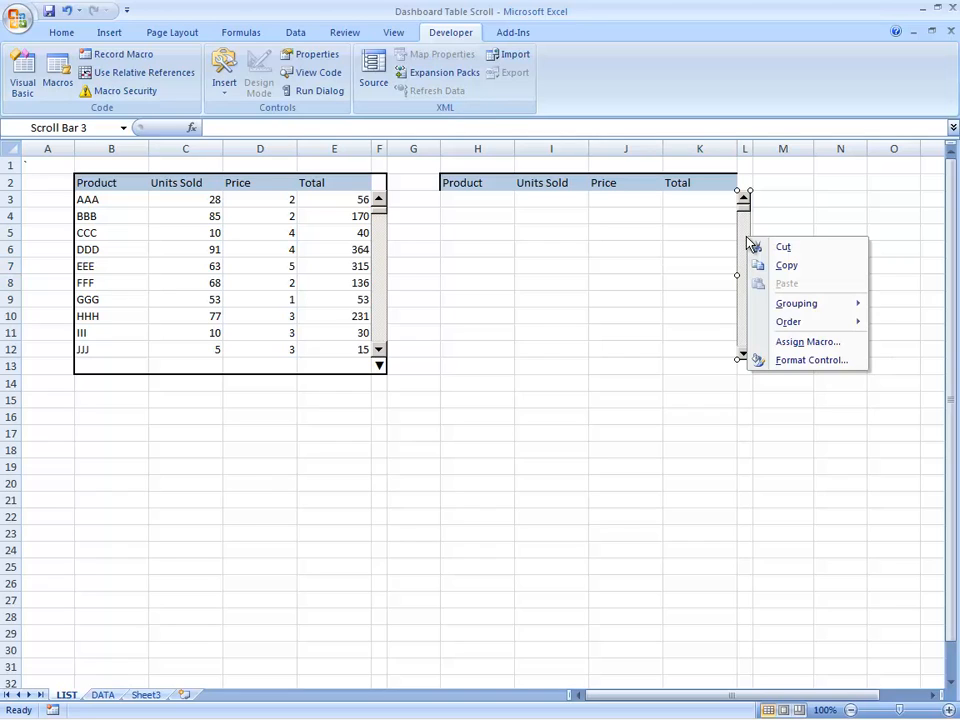
{"action": "left_click", "coordinate": [812, 361]}
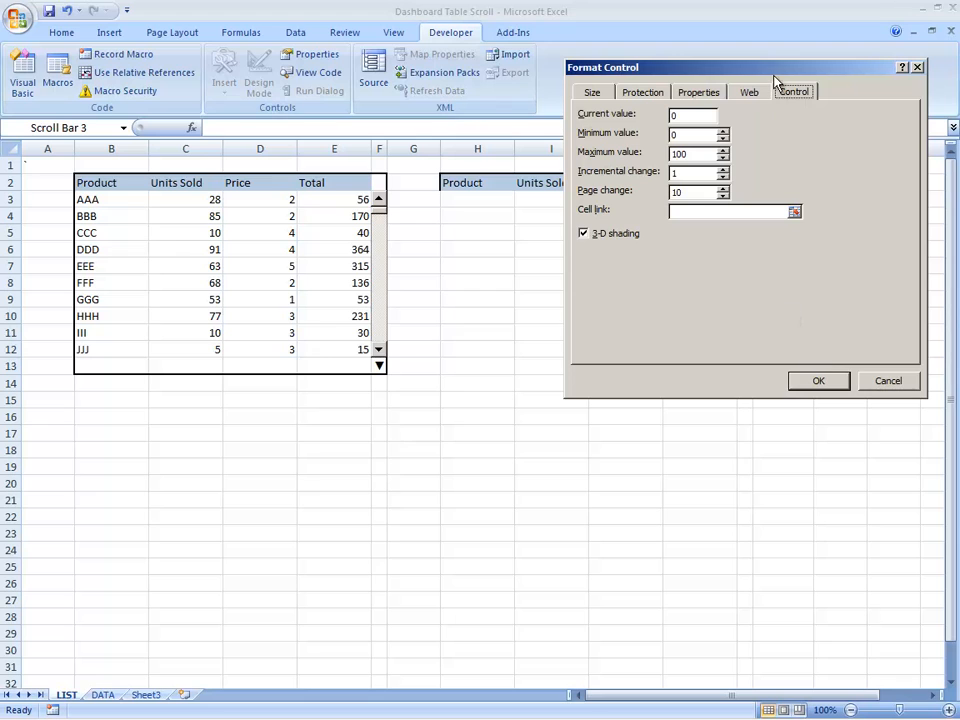
{"action": "left_click_drag", "start_coordinate": [775, 80], "coordinate": [618, 301]}
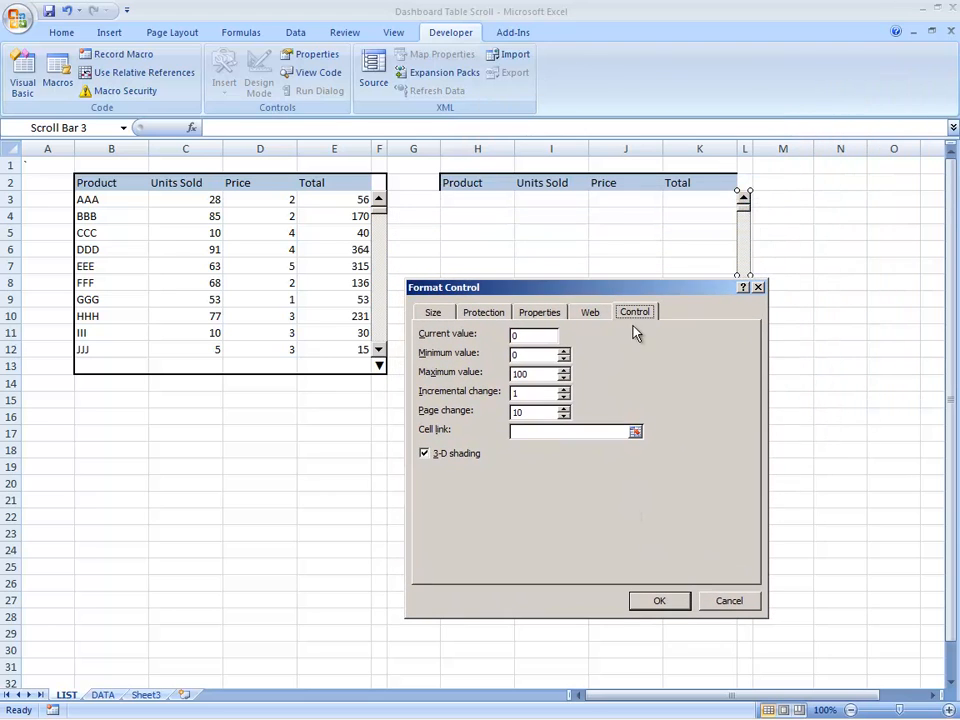
{"action": "double_click", "coordinate": [537, 374]}
{"action": "type", "text": "26"}
{"action": "type", "text": "10"}
Step: Link the new scroll bar to cell B5 on the DATA sheet and apply the control settings
{"action": "left_click", "coordinate": [557, 432]}
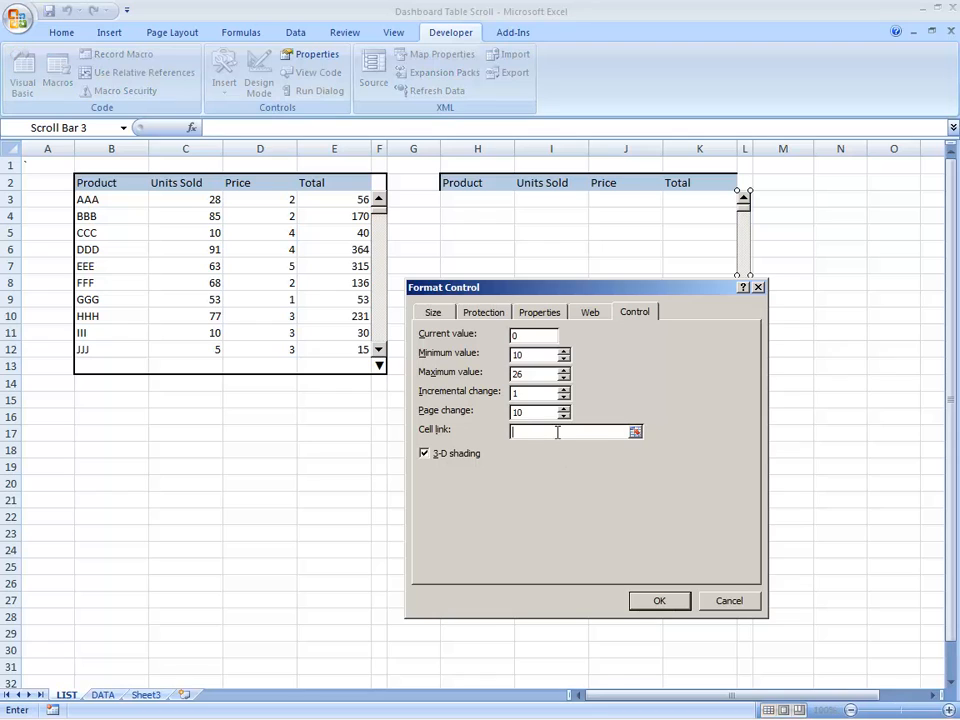
{"action": "left_click", "coordinate": [104, 694]}
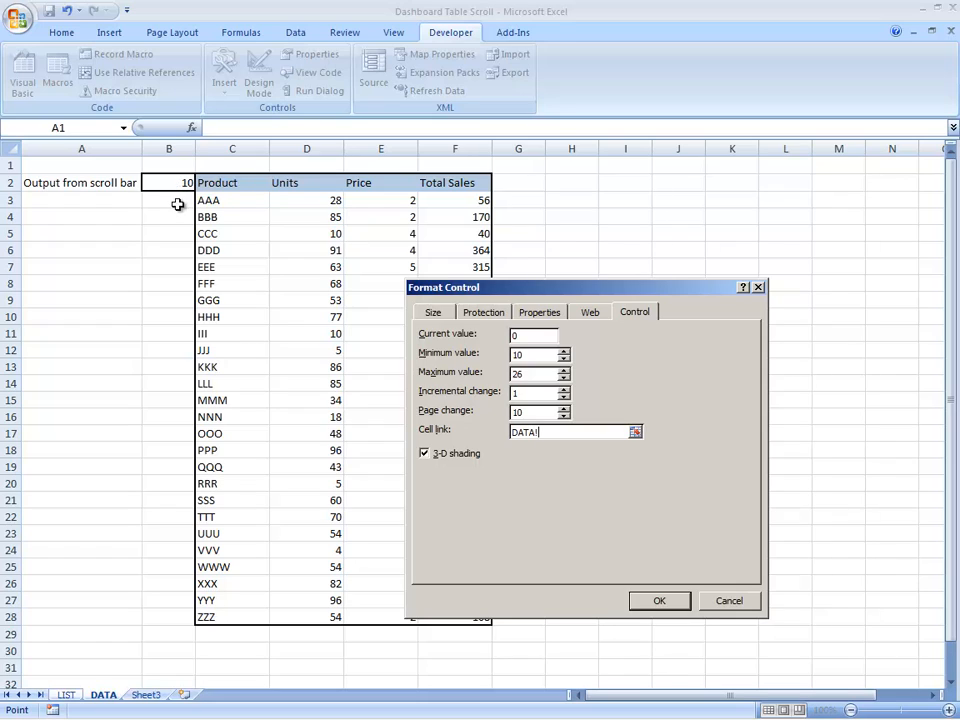
{"action": "left_click", "coordinate": [175, 235]}
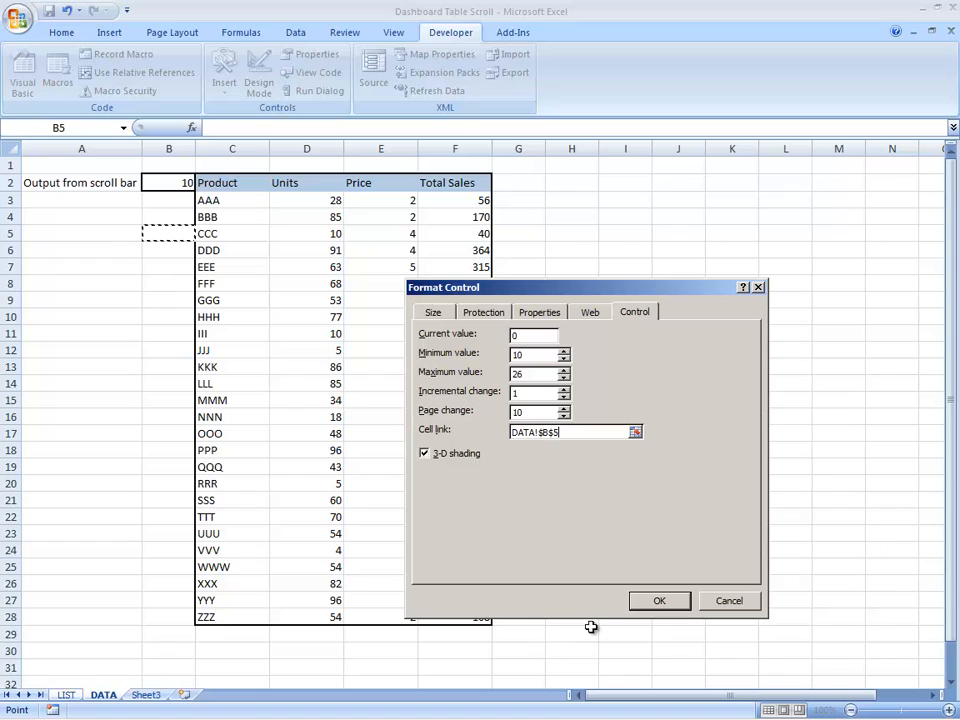
{"action": "left_click", "coordinate": [655, 601]}
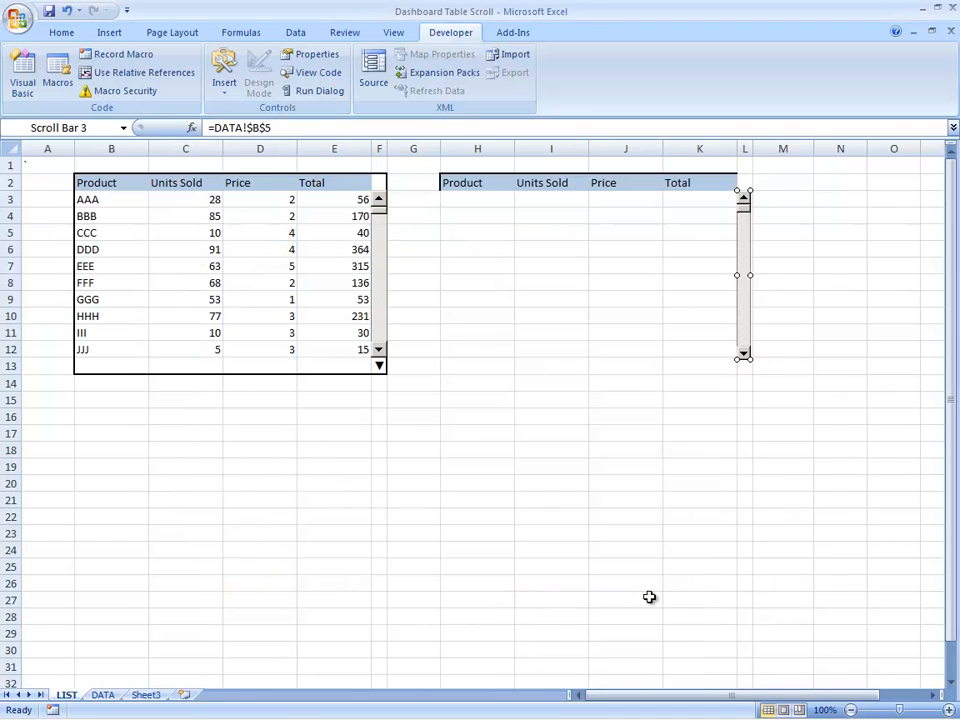
Step: Label cell A5 on the DATA sheet "Output II from scroll bar"
{"action": "left_click", "coordinate": [105, 696]}
{"action": "left_click", "coordinate": [114, 234]}
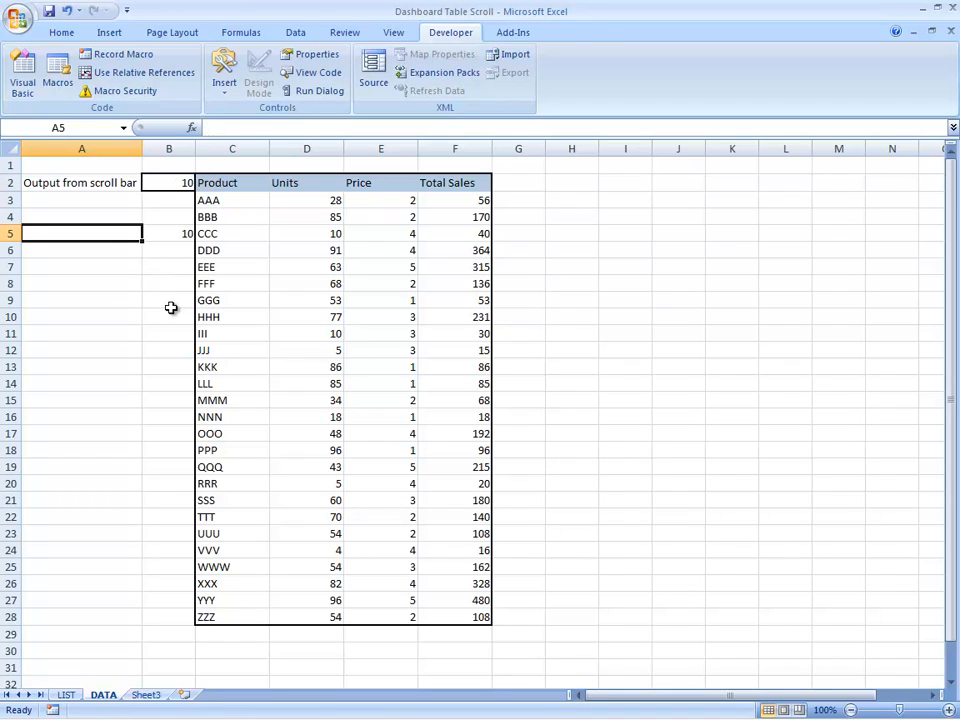
{"action": "type", "text": "oUTPUT"}
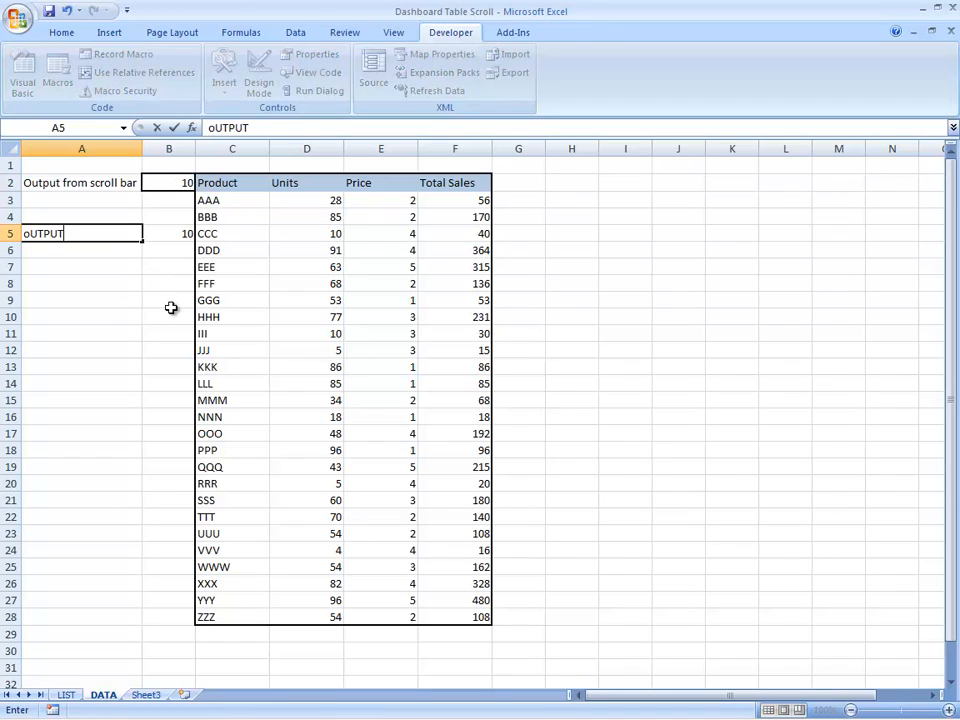
{"action": "type", "text": " II from scro"}
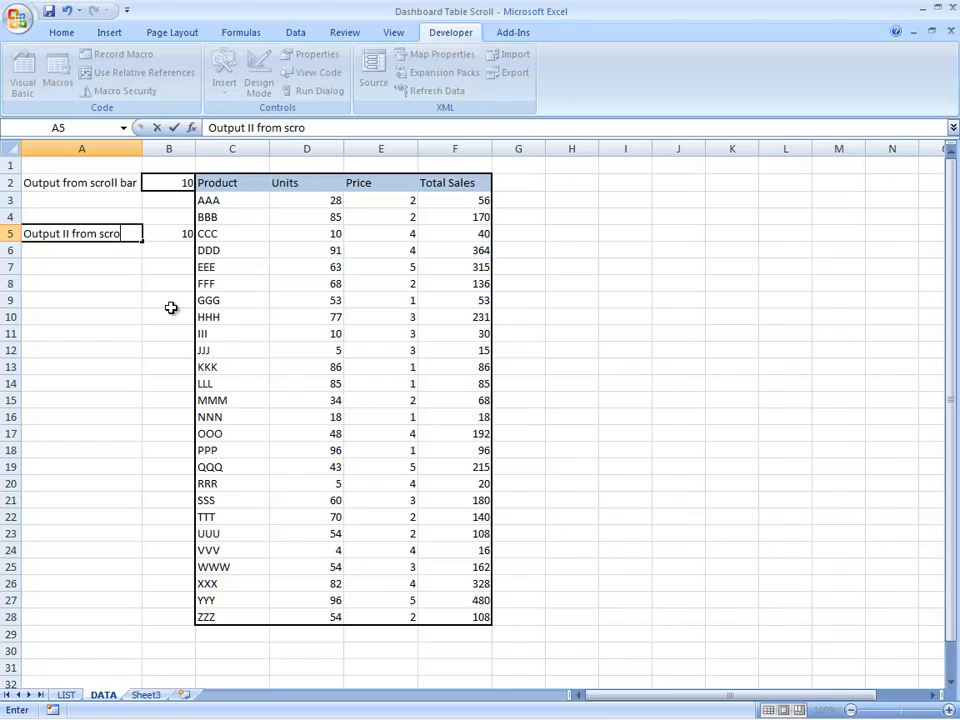
{"action": "type", "text": "ll bar"}
{"action": "key", "text": "Return"}
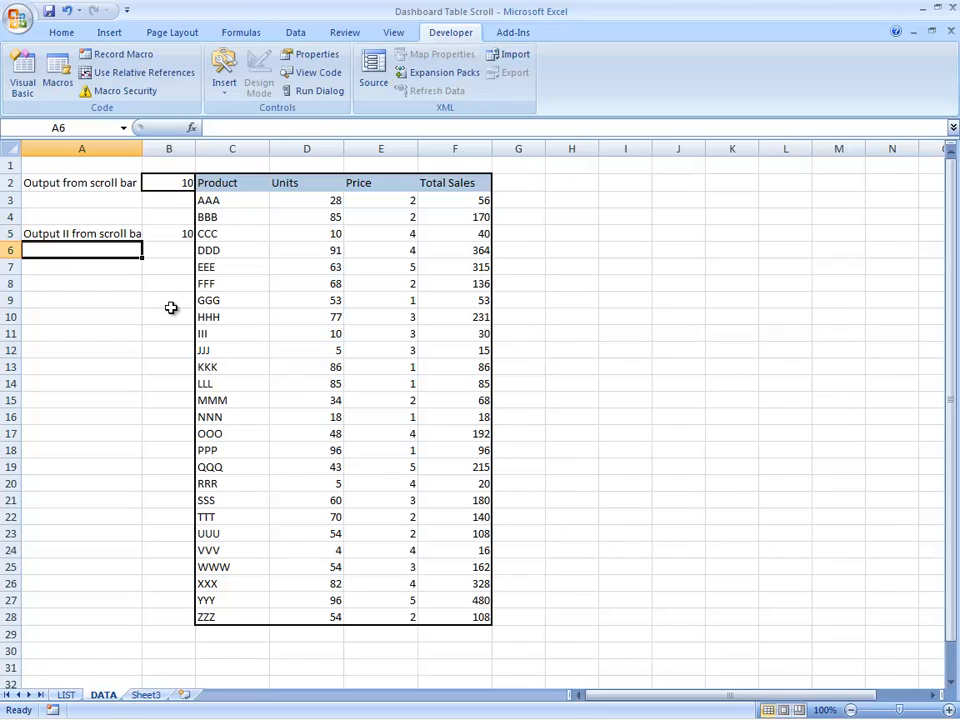
Step: Widen column A on the DATA sheet so the label in A5 fits in full
{"action": "key", "text": "Up"}
{"action": "left_click_drag", "start_coordinate": [142, 148], "coordinate": [159, 148]}
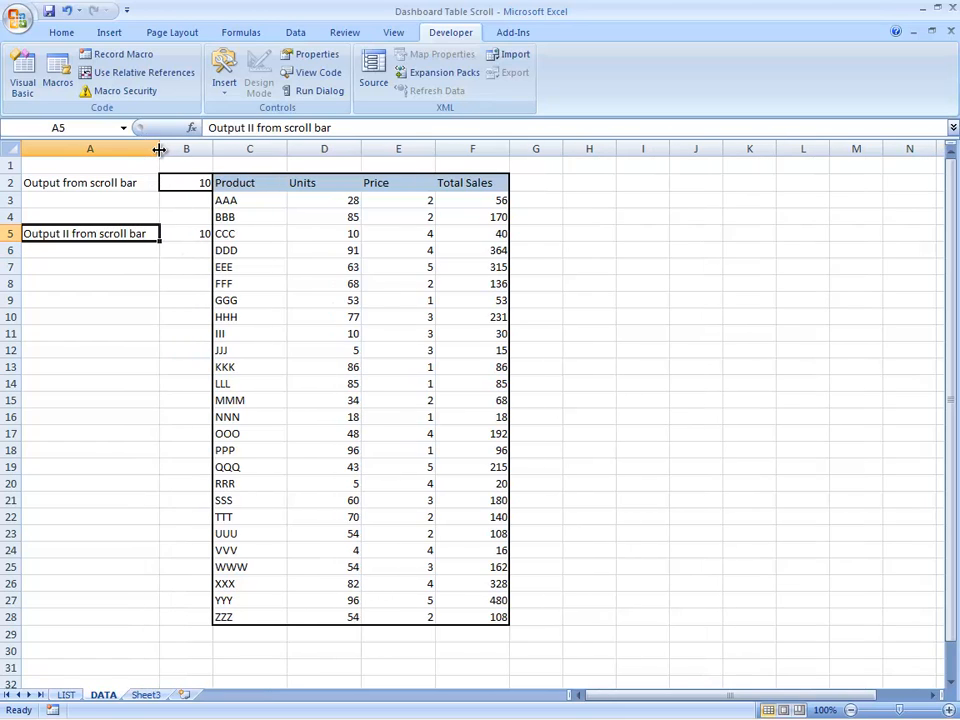
Step: Test the second scroll bar on the LIST sheet by moving its slider, and check linked cell B5 on the DATA sheet
{"action": "left_click", "coordinate": [66, 694]}
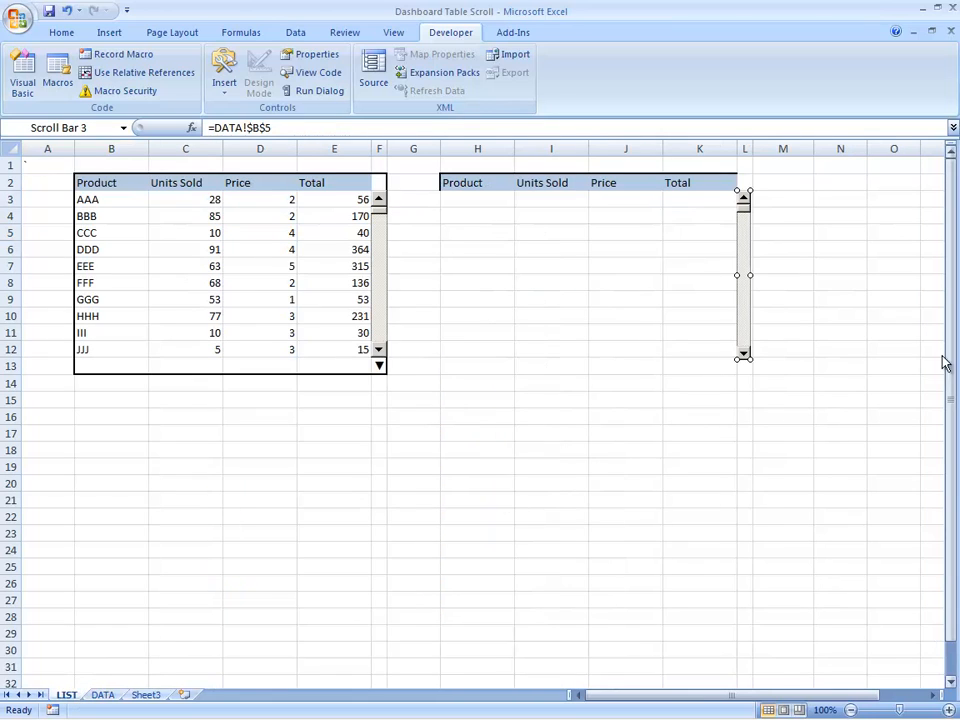
{"action": "left_click", "coordinate": [766, 229]}
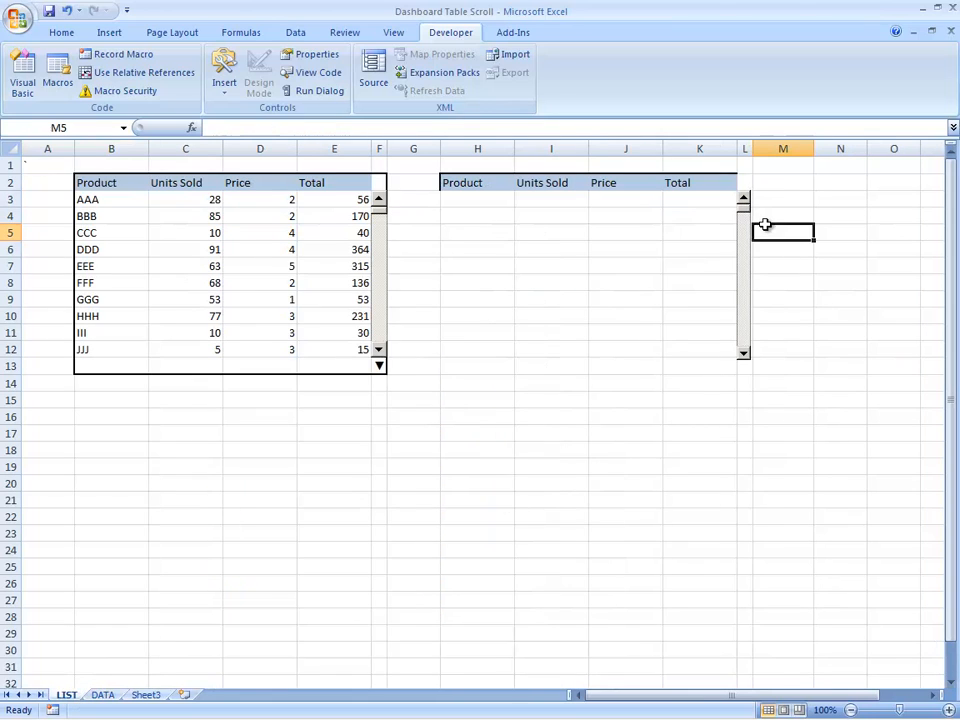
{"action": "left_click_drag", "start_coordinate": [745, 218], "coordinate": [746, 285]}
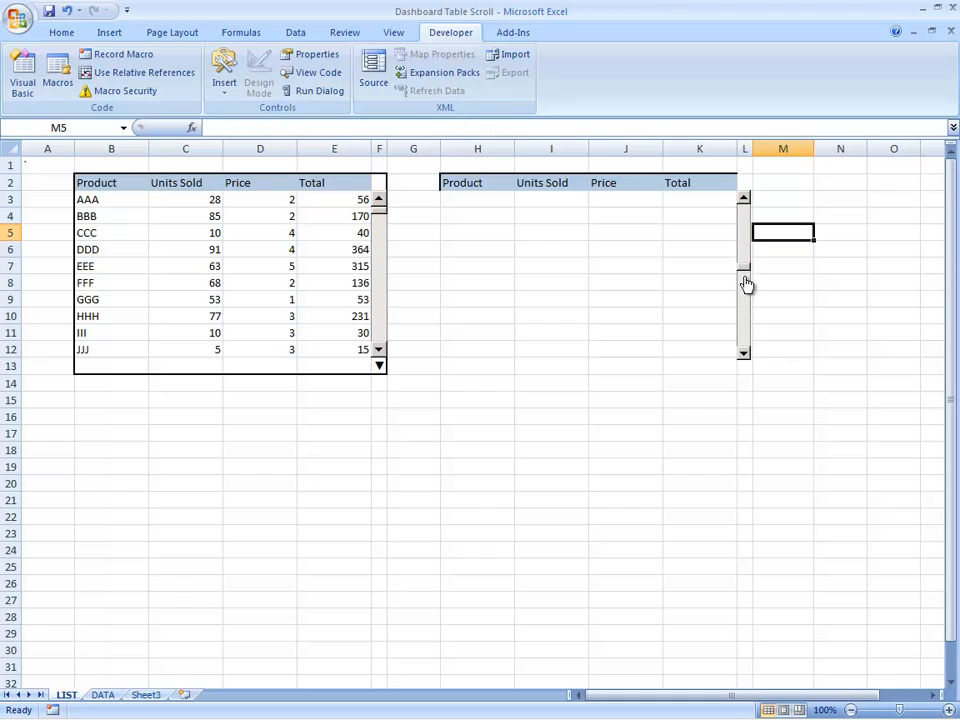
{"action": "left_click", "coordinate": [100, 694]}
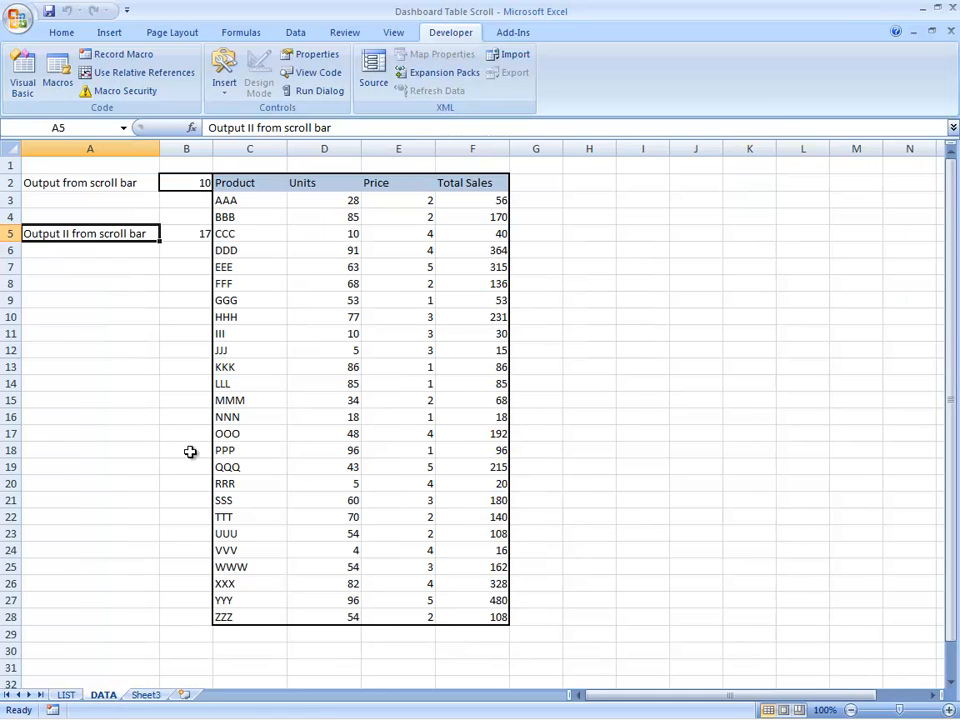
{"action": "left_click", "coordinate": [185, 236]}
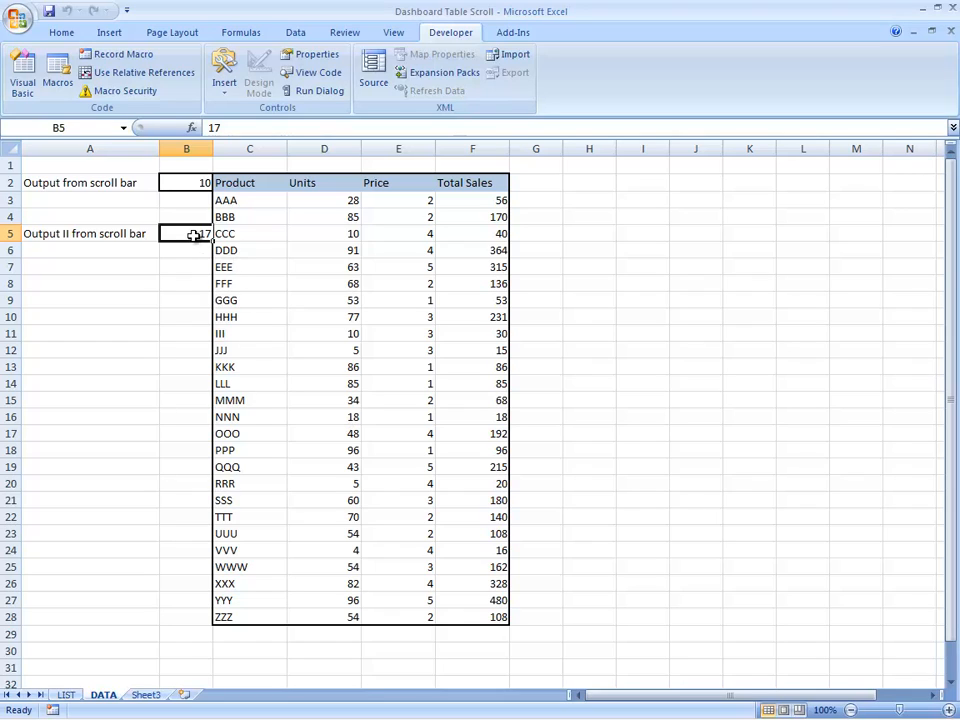
Step: In cell H3 of the LIST sheet, enter the formula =OFFSET(DATA!C3,DATA!B5-10,0)
{"action": "left_click", "coordinate": [65, 694]}
{"action": "left_click", "coordinate": [693, 200]}
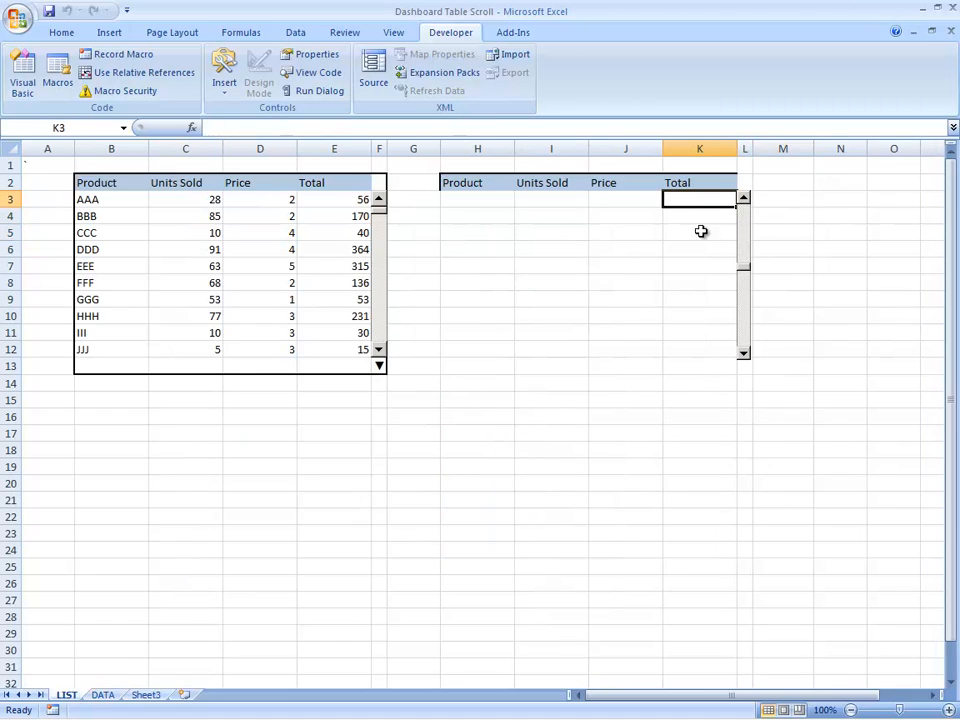
{"action": "left_click", "coordinate": [477, 200]}
{"action": "type", "text": "="}
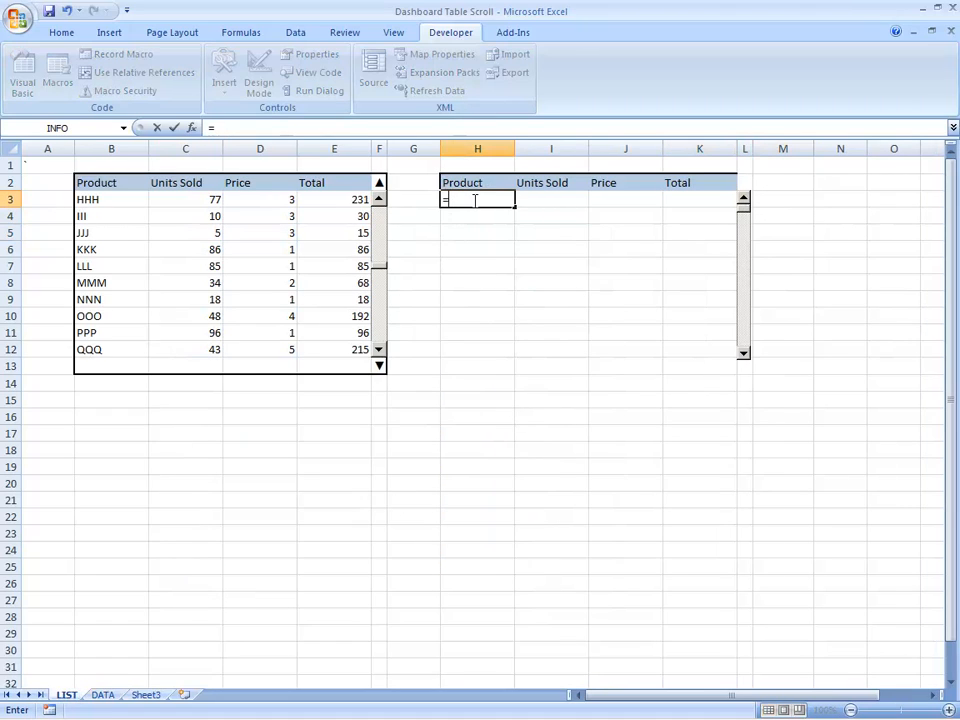
{"action": "type", "text": "offs"}
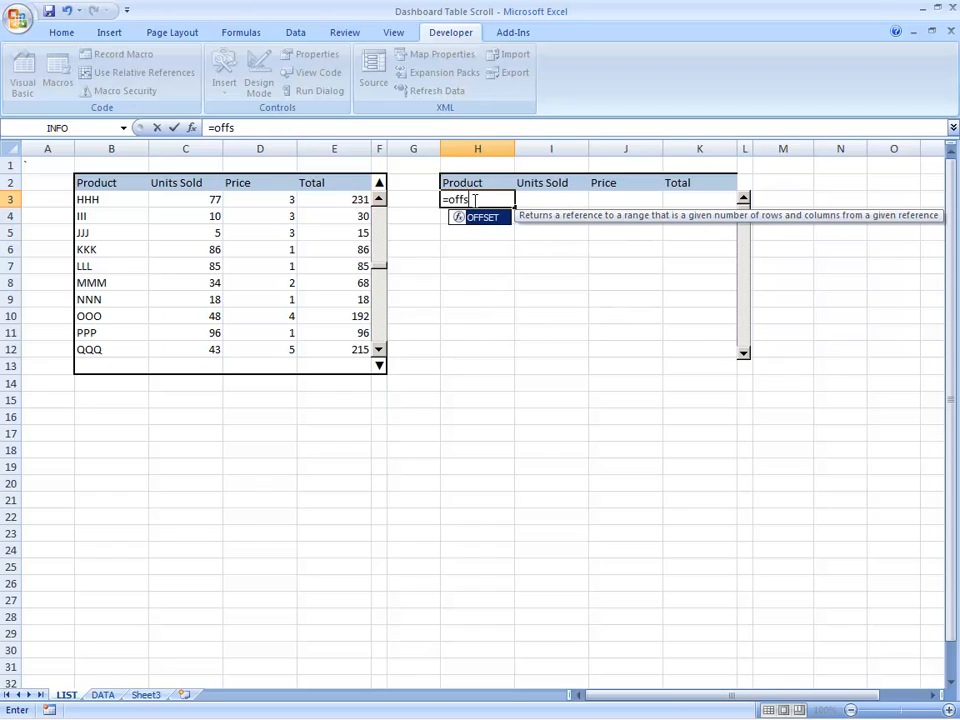
{"action": "type", "text": "et("}
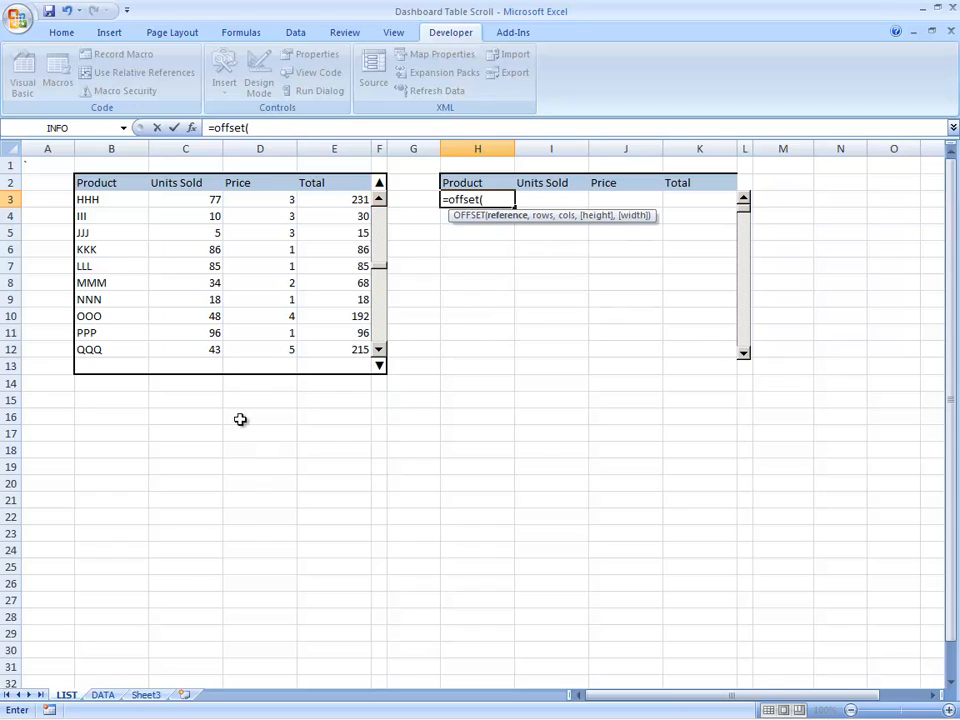
{"action": "left_click", "coordinate": [104, 694]}
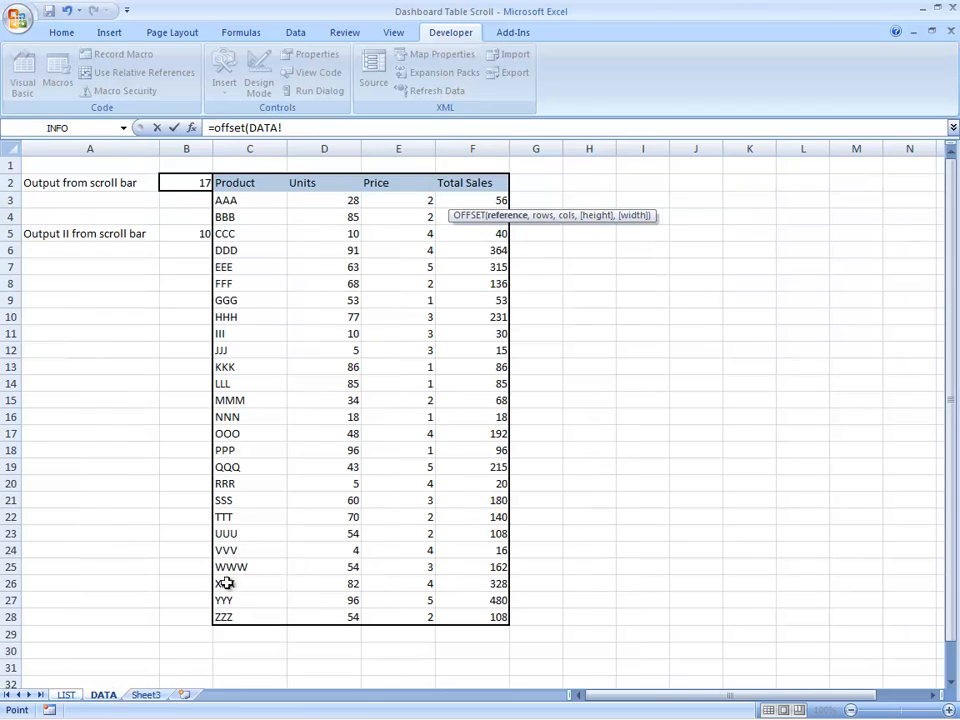
{"action": "left_click", "coordinate": [248, 205]}
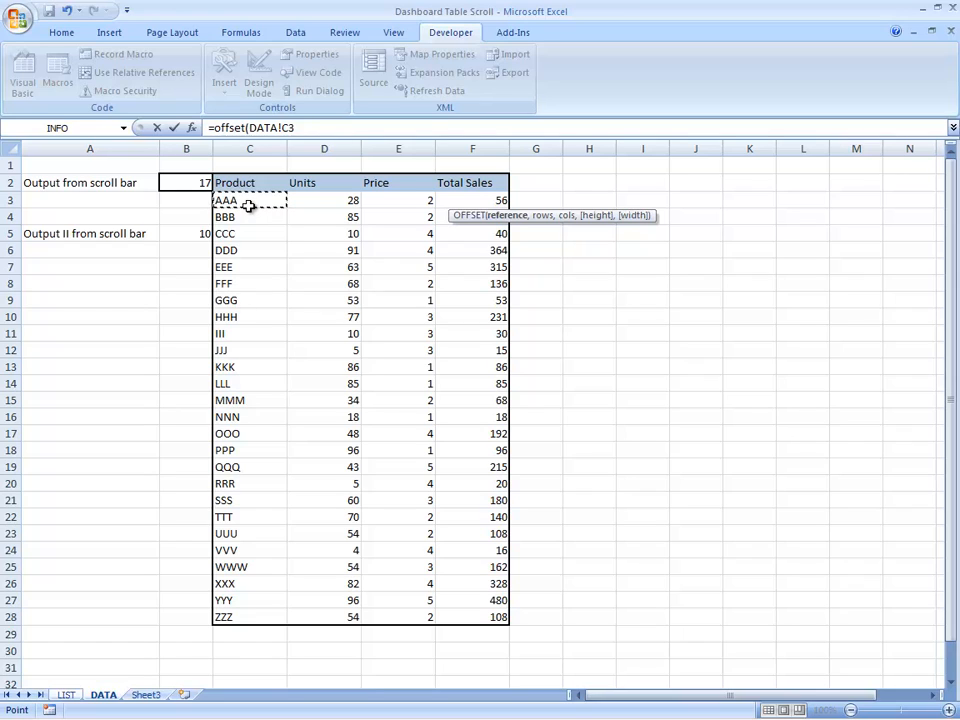
{"action": "type", "text": ","}
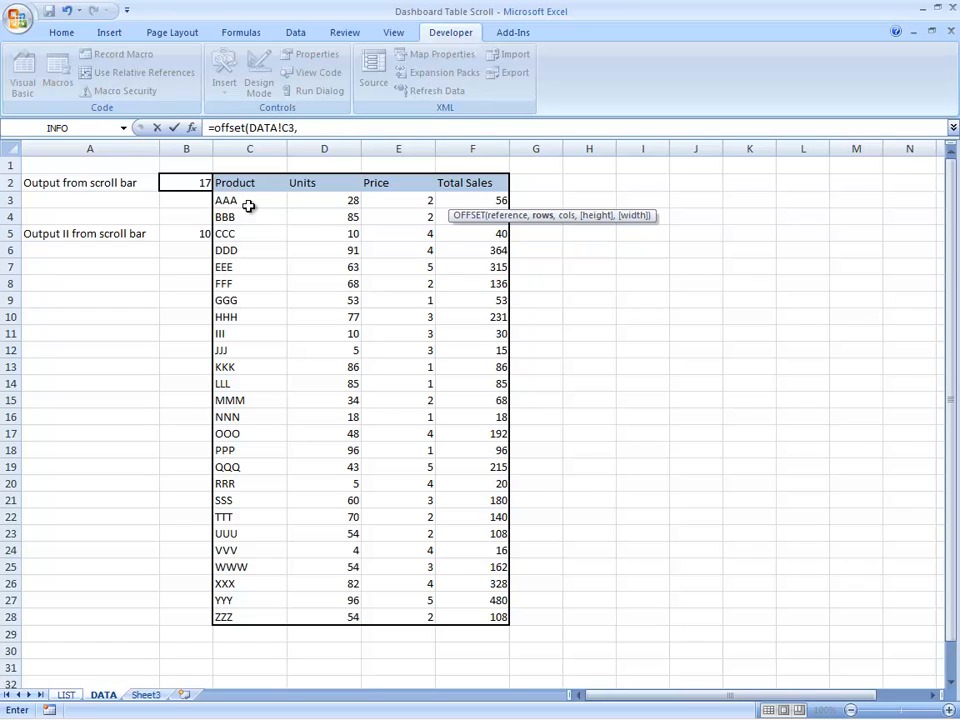
{"action": "left_click", "coordinate": [204, 233]}
{"action": "type", "text": "-10,0"}
{"action": "key", "text": "Return"}
{"action": "key", "text": "Up"}
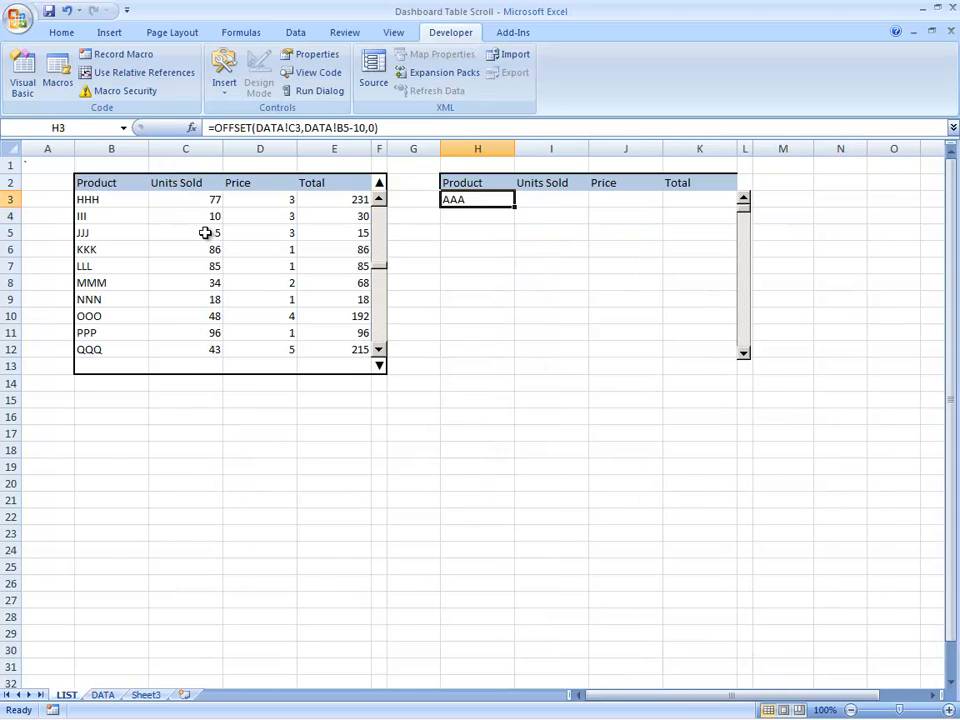
Step: Make both references in the H3 formula absolute, giving =OFFSET(DATA!$C$3,DATA!$B$5-10,0)
{"action": "key", "text": "F2"}
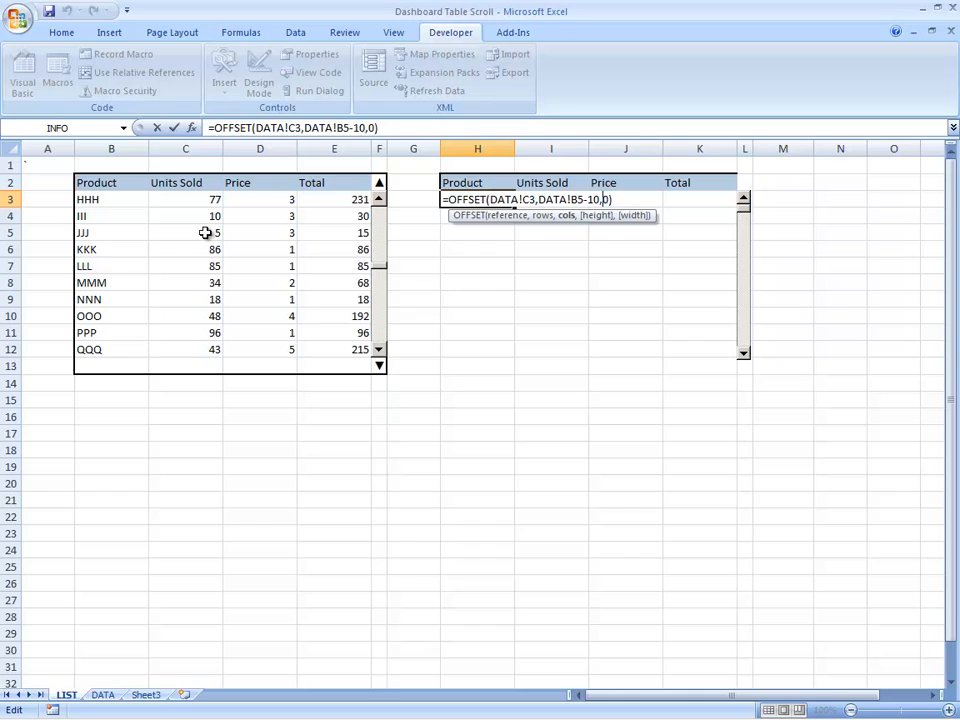
{"action": "key", "text": "Left"}
{"action": "key", "text": "Left"}
{"action": "key", "text": "Left"}
{"action": "key", "text": "Left"}
{"action": "key", "text": "Left"}
{"action": "key", "text": "Left"}
{"action": "key", "text": "Left"}
{"action": "key", "text": "Left"}
{"action": "key", "text": "Left"}
{"action": "key", "text": "Left"}
{"action": "key", "text": "Left"}
{"action": "key", "text": "Left"}
{"action": "key", "text": "Left"}
{"action": "key", "text": "Left"}
{"action": "key", "text": "Left"}
{"action": "key", "text": "Left"}
{"action": "key", "text": "F4"}
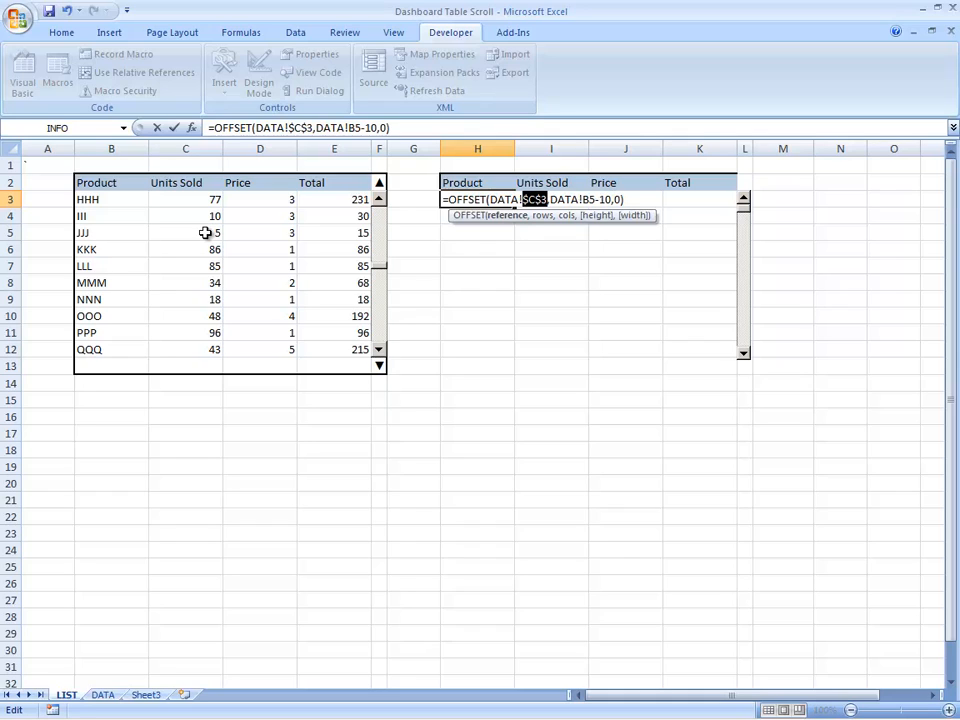
{"action": "key", "text": "Right"}
{"action": "key", "text": "Right"}
{"action": "key", "text": "Right"}
{"action": "key", "text": "F4"}
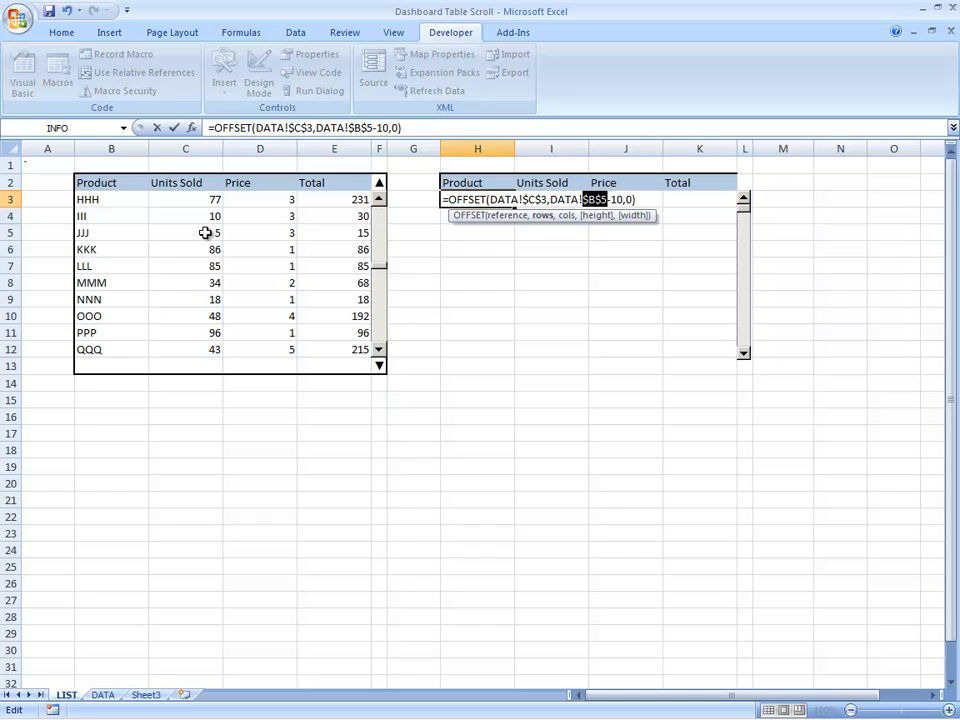
{"action": "key", "text": "ctrl+Return"}
Step: Copy the H3 formula down the Product column through H12
{"action": "key", "text": "alt+e"}
{"action": "key", "text": "c"}
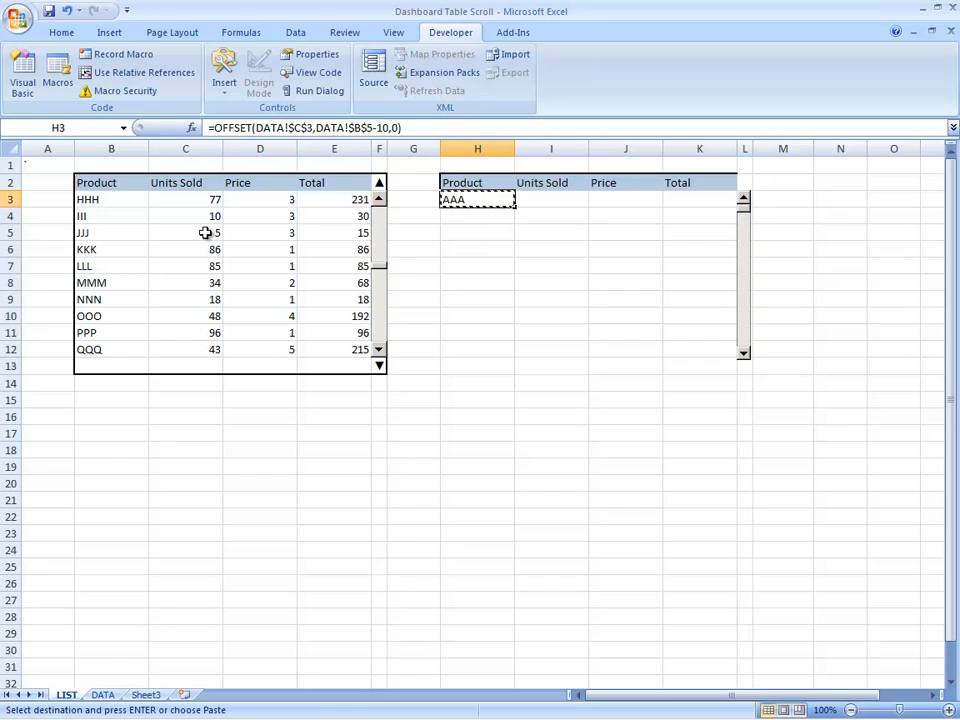
{"action": "key", "text": "shift+Down"}
{"action": "key", "text": "shift+Down"}
{"action": "key", "text": "shift+Down"}
{"action": "key", "text": "shift+Down"}
{"action": "key", "text": "shift+Down"}
{"action": "key", "text": "shift+Down"}
{"action": "key", "text": "shift+Down"}
{"action": "key", "text": "shift+Down"}
{"action": "key", "text": "shift+Down"}
{"action": "key", "text": "Return"}
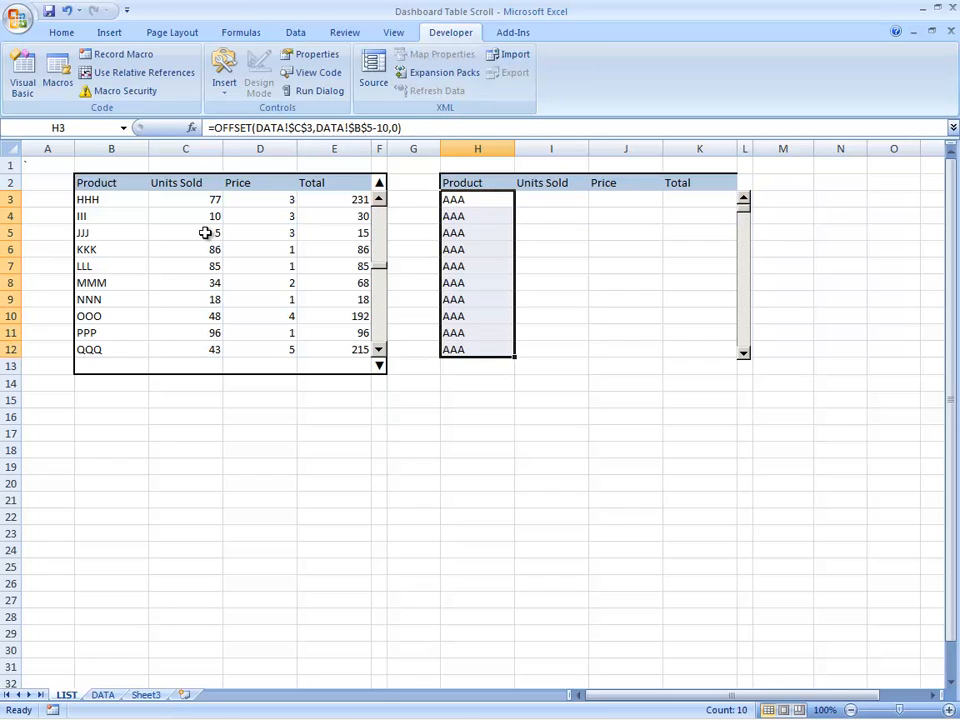
Step: Change the row offset in the H4 formula to DATA!$B$5-9
{"action": "key", "text": "Down"}
{"action": "key", "text": "F2"}
{"action": "key", "text": "Left"}
{"action": "key", "text": "Left"}
{"action": "key", "text": "Left"}
{"action": "key", "text": "shift+Left"}
{"action": "key", "text": "shift+Left"}
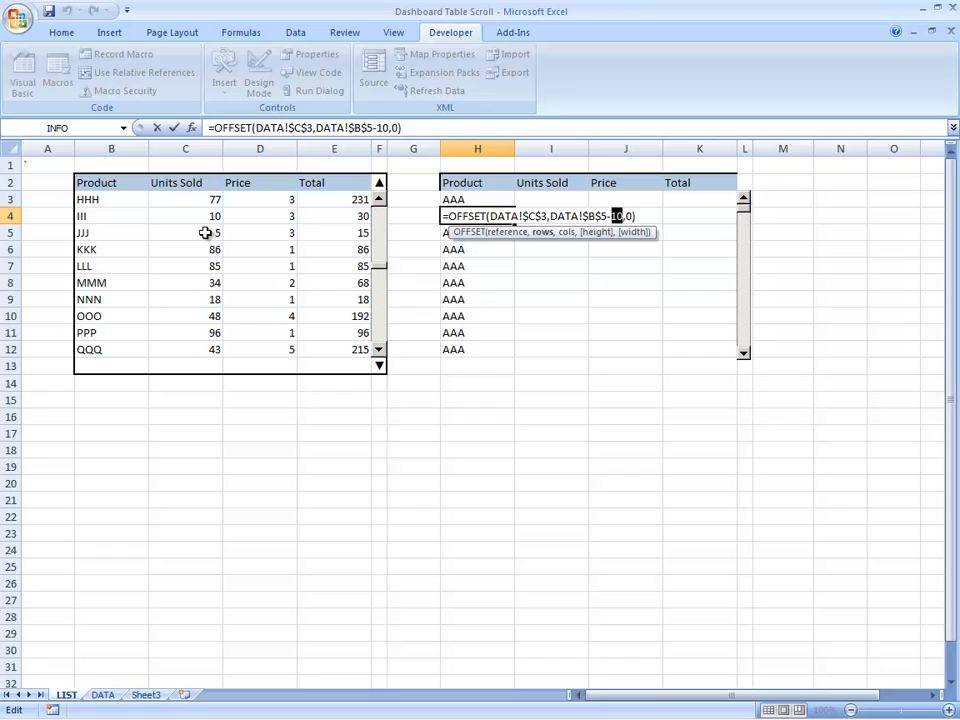
{"action": "type", "text": "9"}
{"action": "key", "text": "Return"}
Step: Change the row offset in the H5 formula to DATA!$B$5-8
{"action": "key", "text": "F2"}
{"action": "key", "text": "Left"}
{"action": "key", "text": "Left"}
{"action": "key", "text": "Left"}
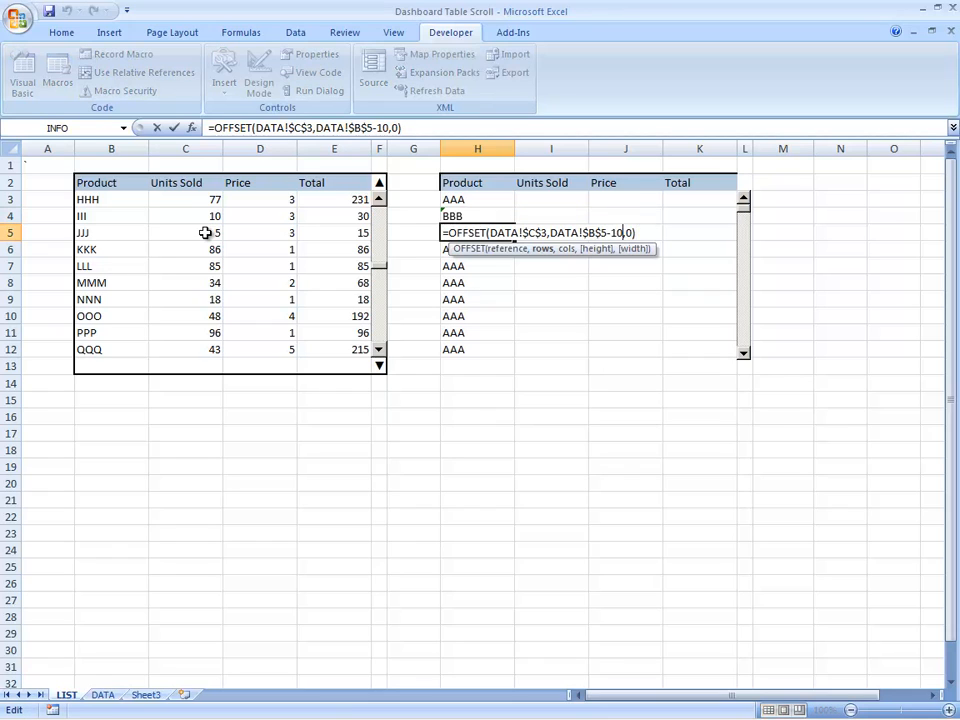
{"action": "type", "text": "8"}
{"action": "key", "text": "Return"}
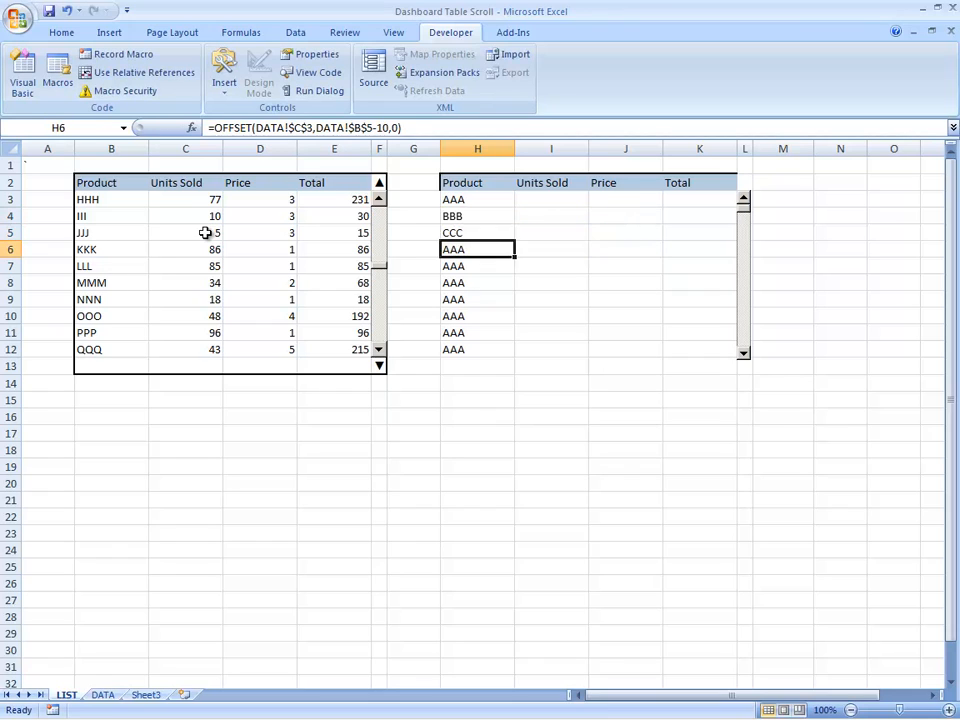
Step: Change the row offset in the H6 formula to DATA!$B$5-7
{"action": "key", "text": "F2"}
{"action": "key", "text": "Left"}
{"action": "key", "text": "Left"}
{"action": "type", "text": "7"}
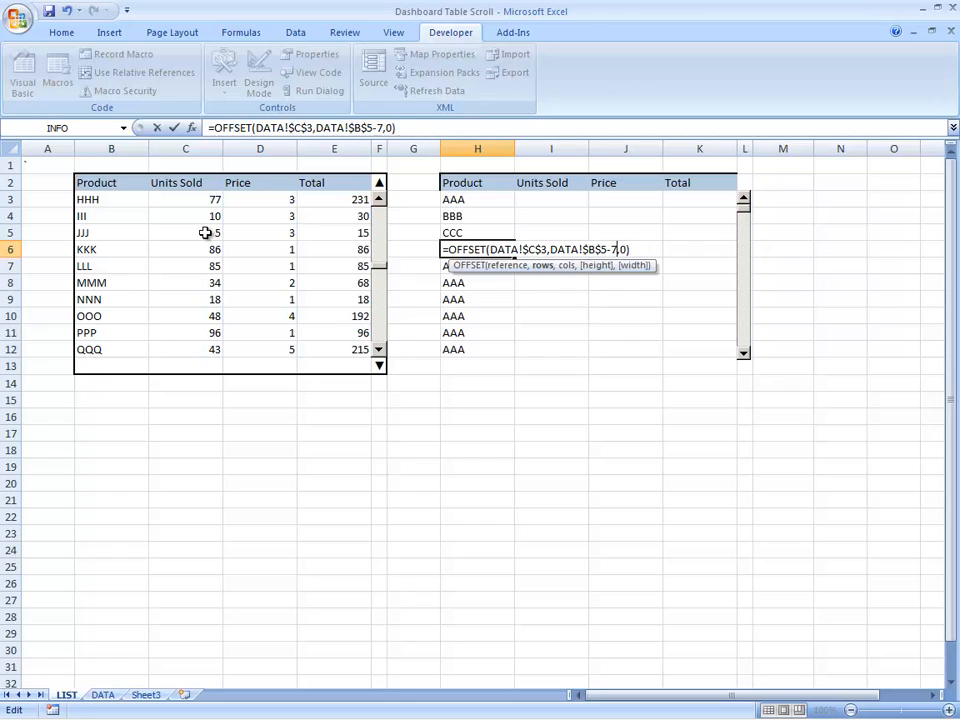
{"action": "key", "text": "Return"}
Step: Change the row offset in the H7 formula to DATA!$B$5-6
{"action": "key", "text": "F2"}
{"action": "key", "text": "Left"}
{"action": "key", "text": "Left"}
{"action": "key", "text": "Left"}
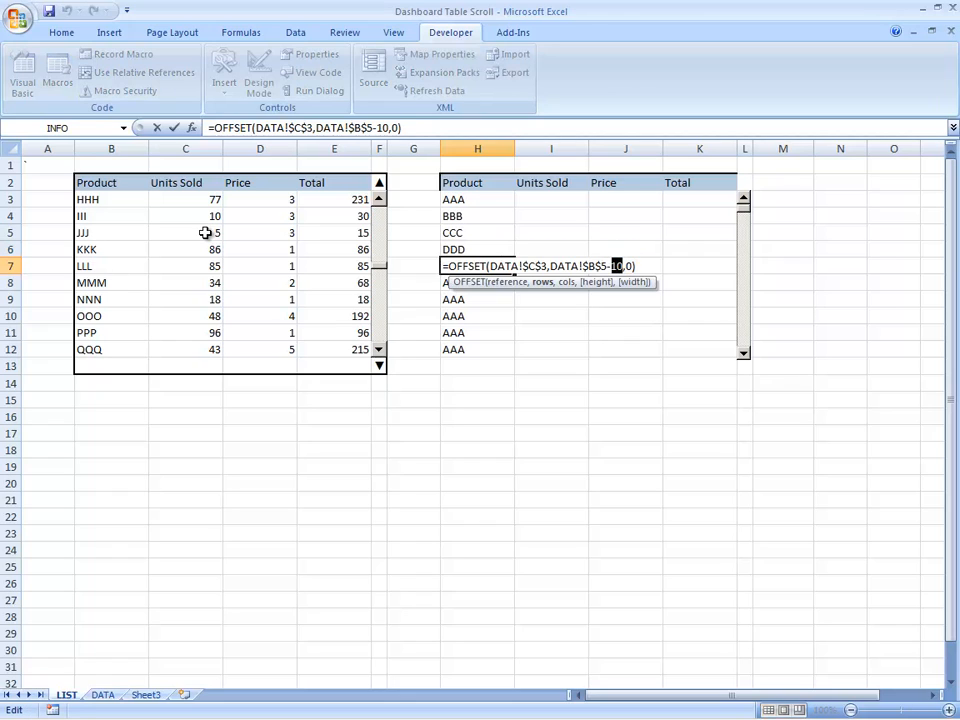
{"action": "type", "text": "6"}
{"action": "key", "text": "Return"}
Step: Change the row offset in the H8 formula to DATA!$B$5-5
{"action": "key", "text": "F2"}
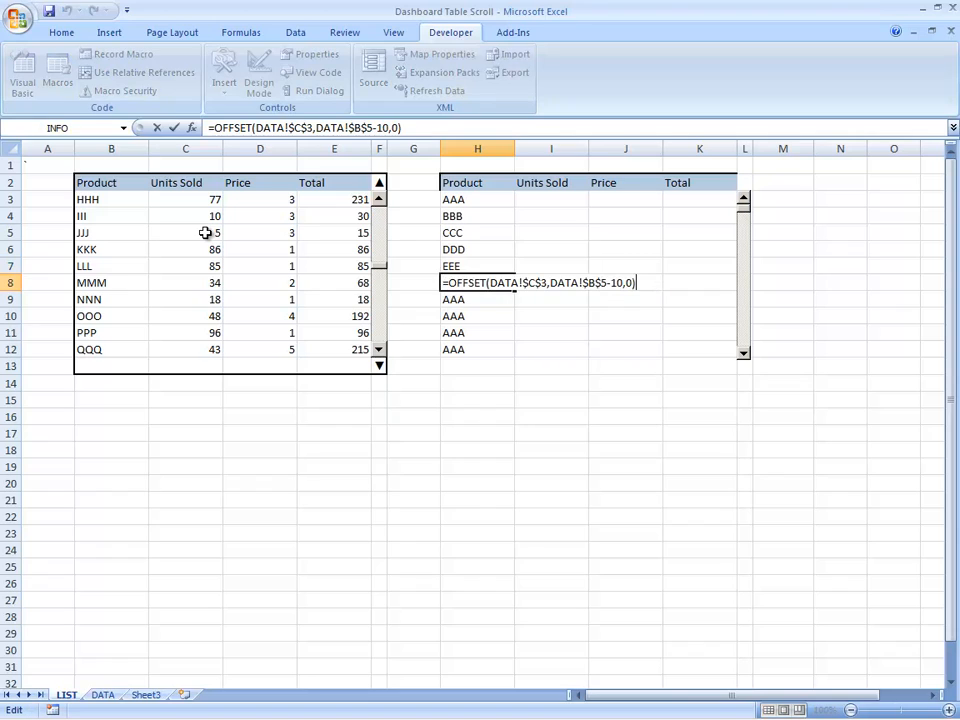
{"action": "key", "text": "Left"}
{"action": "key", "text": "Left"}
{"action": "type", "text": "5"}
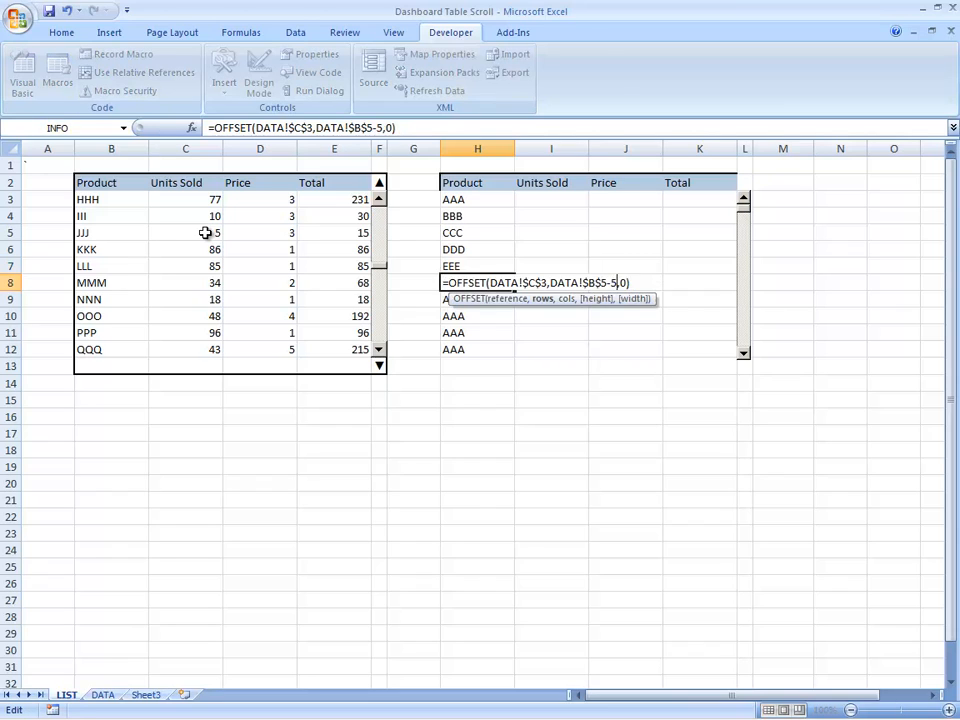
{"action": "key", "text": "Return"}
Step: Change the row offset in the H9 formula to DATA!$B$5-4
{"action": "key", "text": "F2"}
{"action": "key", "text": "Left"}
{"action": "key", "text": "Left"}
{"action": "key", "text": "Left"}
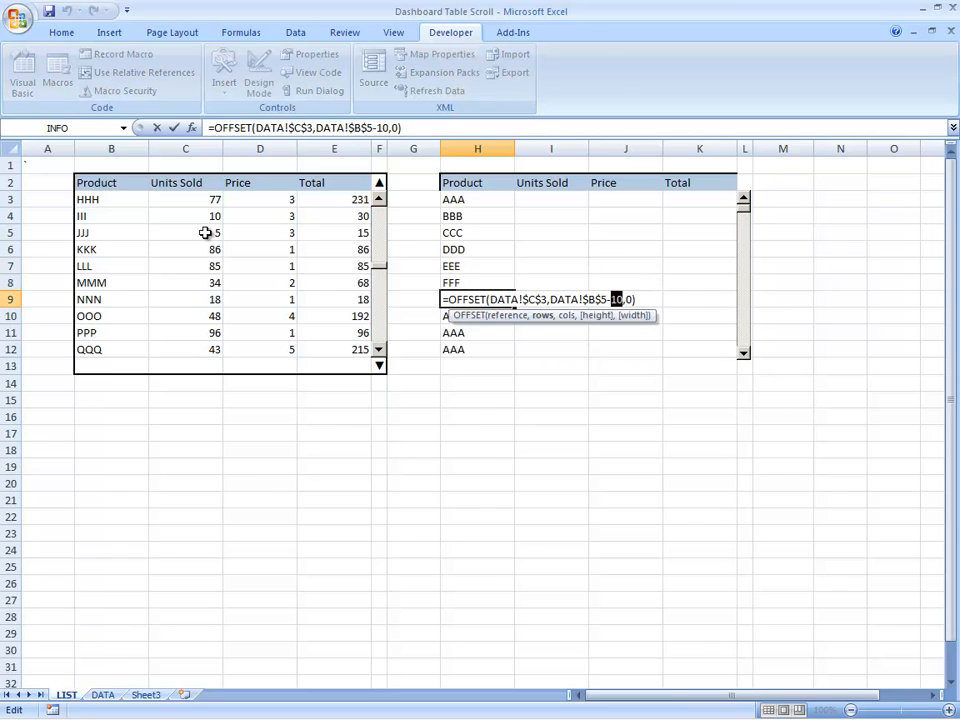
{"action": "type", "text": "4"}
{"action": "key", "text": "Return"}
Step: Change the row offset in the H10 formula to DATA!$B$5-3
{"action": "key", "text": "F2"}
{"action": "key", "text": "Left"}
{"action": "key", "text": "Left"}
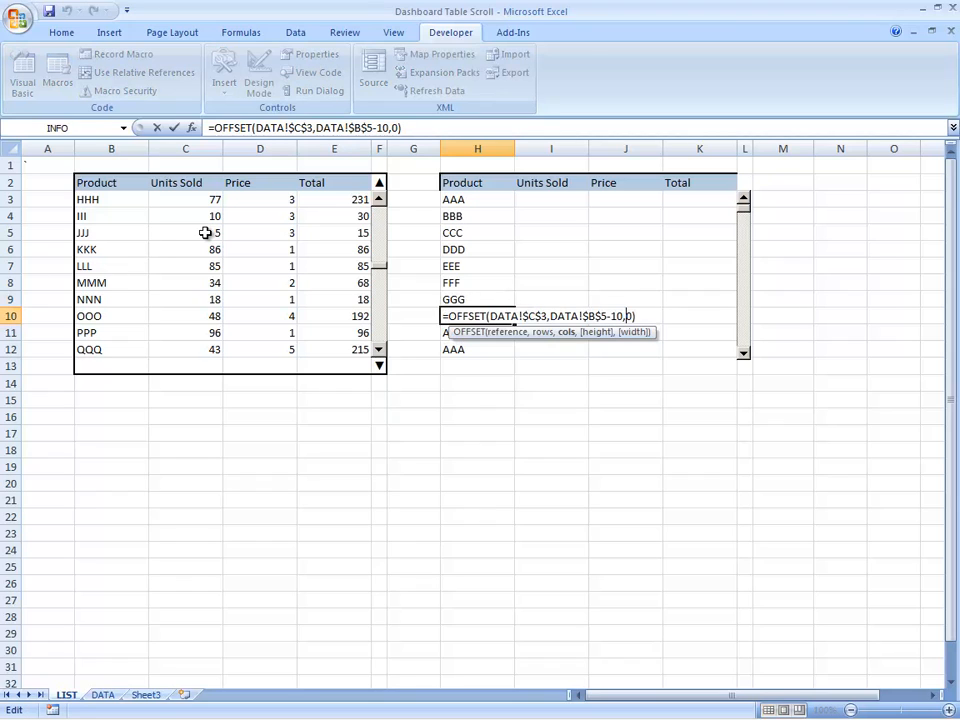
{"action": "type", "text": "3"}
{"action": "key", "text": "Return"}
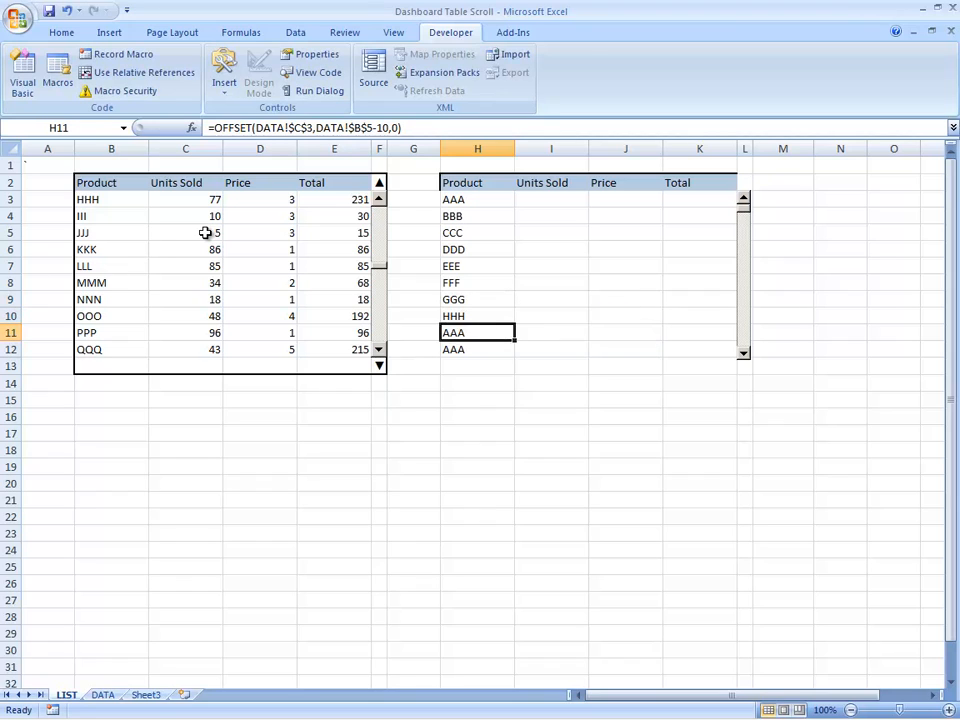
Step: Change the row offset in the H11 formula to DATA!$B$5-2
{"action": "key", "text": "F2"}
{"action": "key", "text": "Left"}
{"action": "key", "text": "Left"}
{"action": "key", "text": "shift+Left"}
{"action": "key", "text": "shift+Left"}
{"action": "type", "text": "2"}
{"action": "key", "text": "Return"}
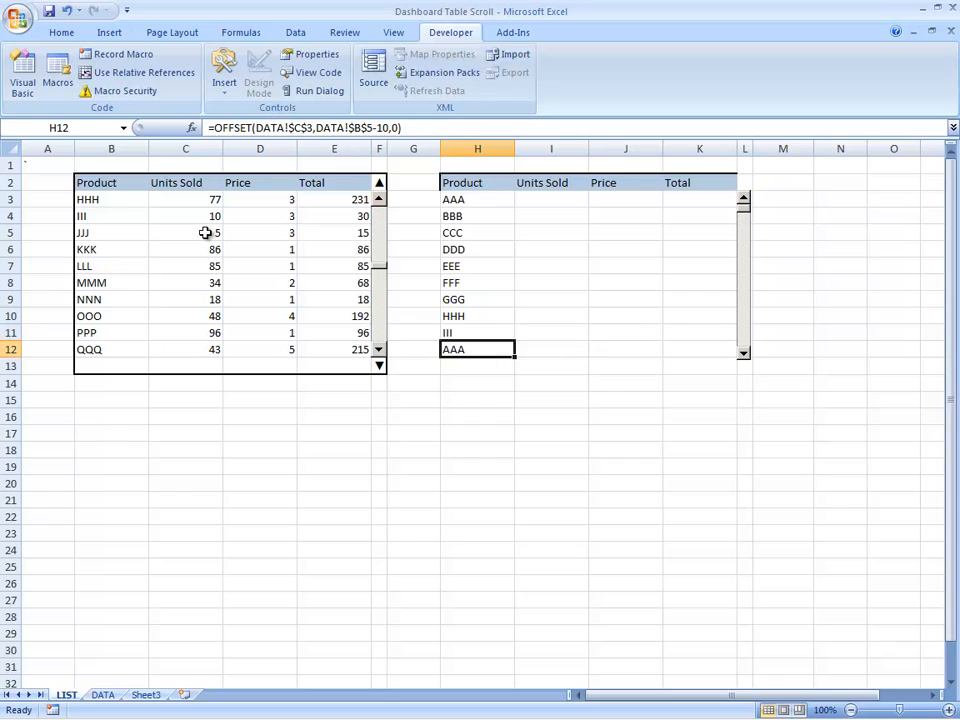
Step: Change the row offset in the H12 formula to DATA!$B$5-1
{"action": "key", "text": "F2"}
{"action": "key", "text": "Left"}
{"action": "key", "text": "Left"}
{"action": "type", "text": "1"}
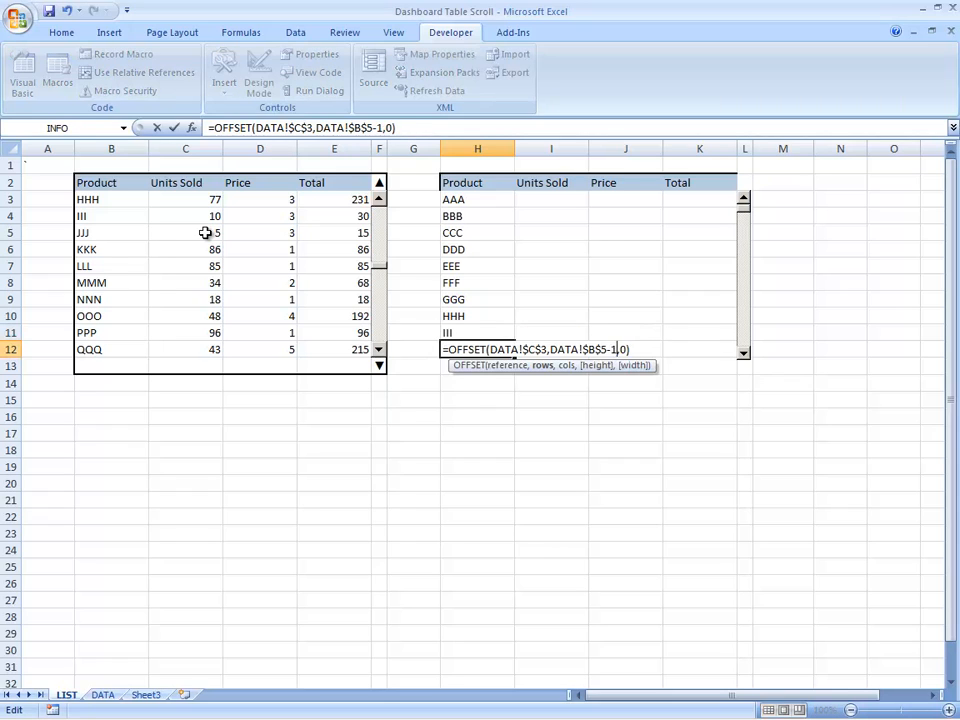
{"action": "key", "text": "Return"}
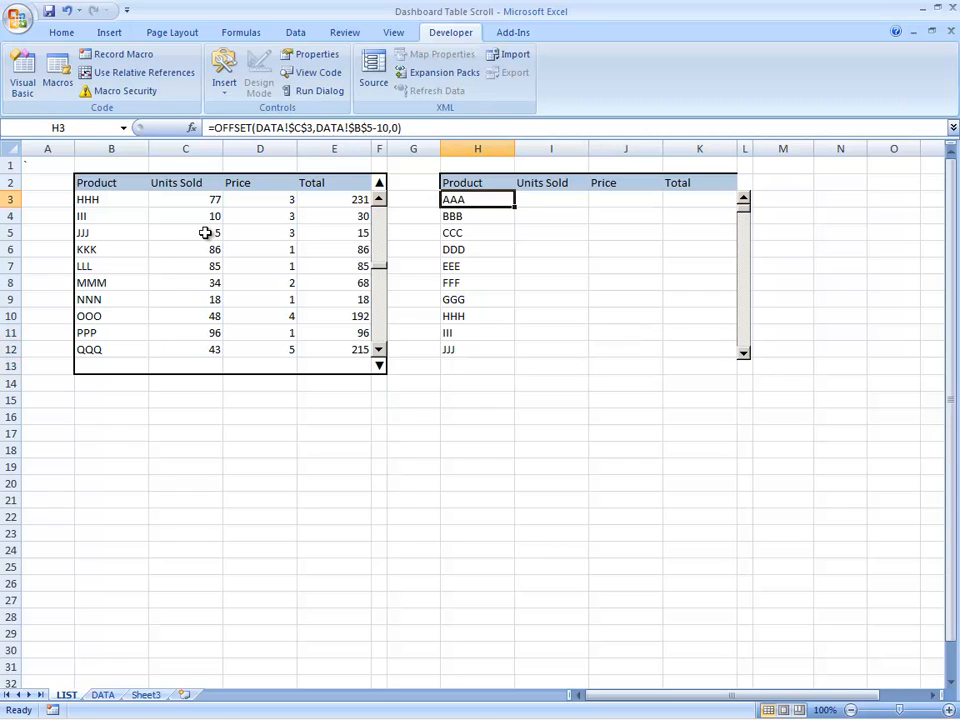
Step: Copy the H3 formula into I3 under Units Sold and set its column offset to 1
{"action": "key", "text": "ctrl+c"}
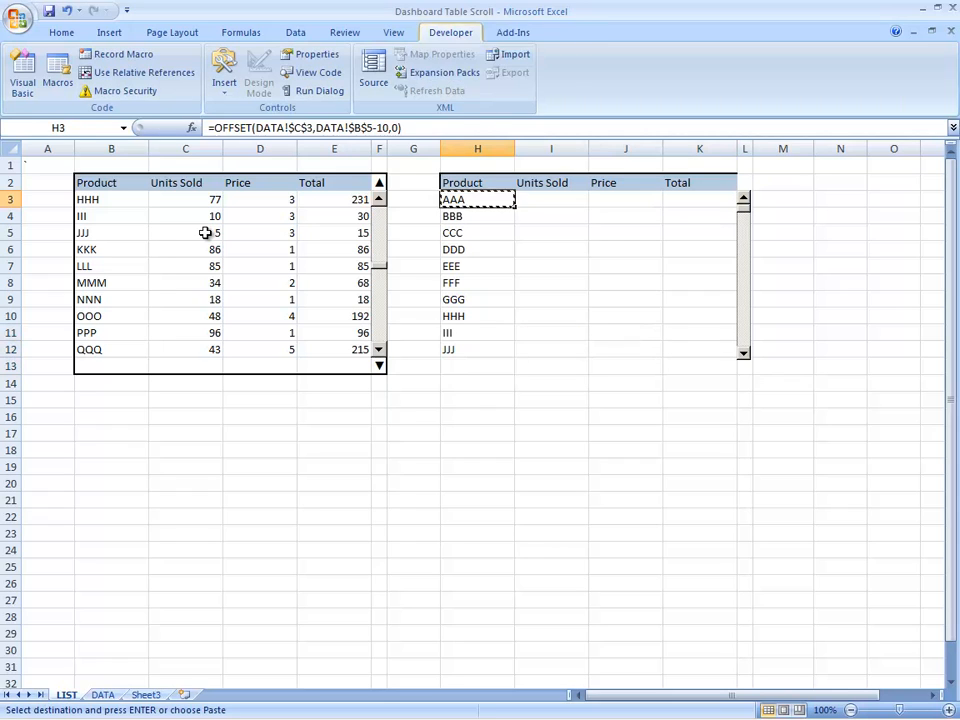
{"action": "key", "text": "Right"}
{"action": "key", "text": "Return"}
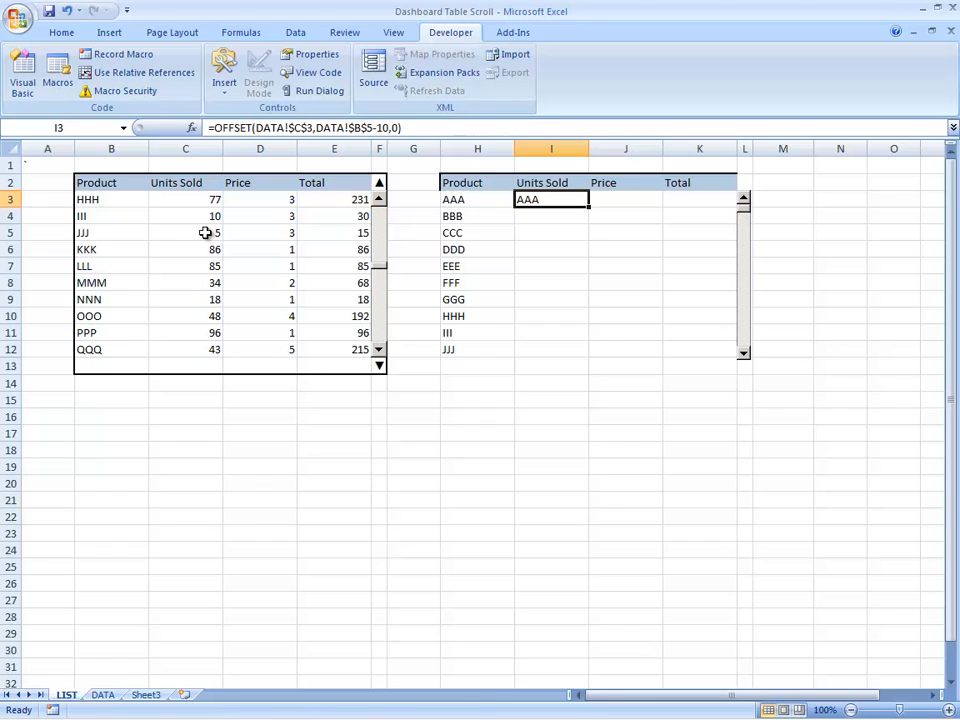
{"action": "key", "text": "F2"}
{"action": "key", "text": "BackSpace"}
{"action": "key", "text": "BackSpace"}
{"action": "type", "text": "1"}
{"action": "key", "text": "Return"}
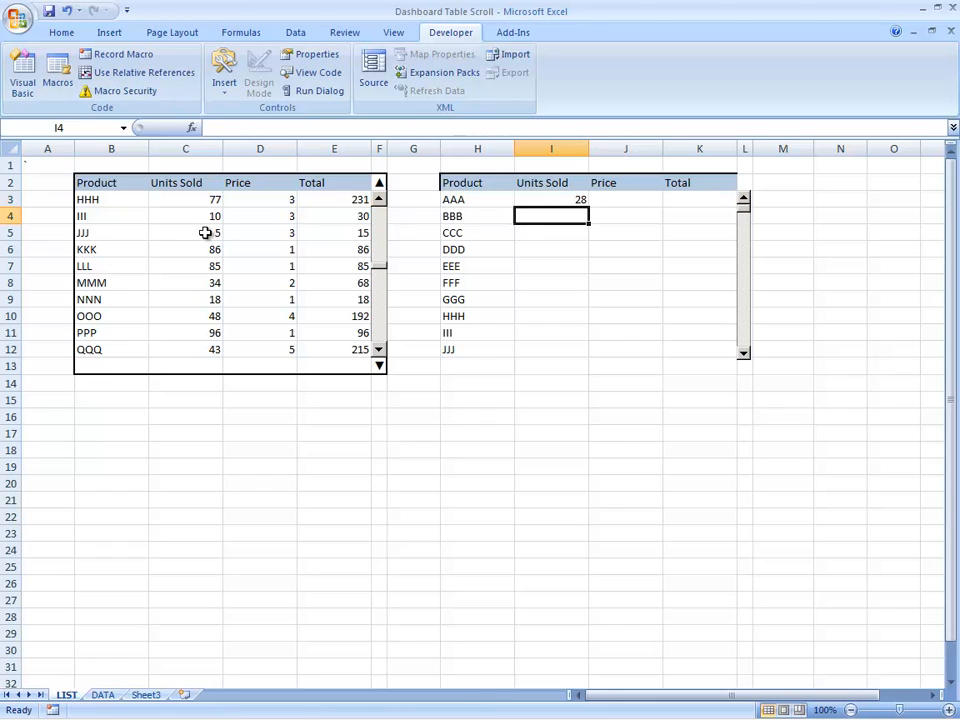
Step: Copy the I3 formula into J3 under Price and set its column offset to 2
{"action": "key", "text": "Up"}
{"action": "key", "text": "ctrl+c"}
{"action": "key", "text": "Right"}
{"action": "key", "text": "Return"}
{"action": "key", "text": "F2"}
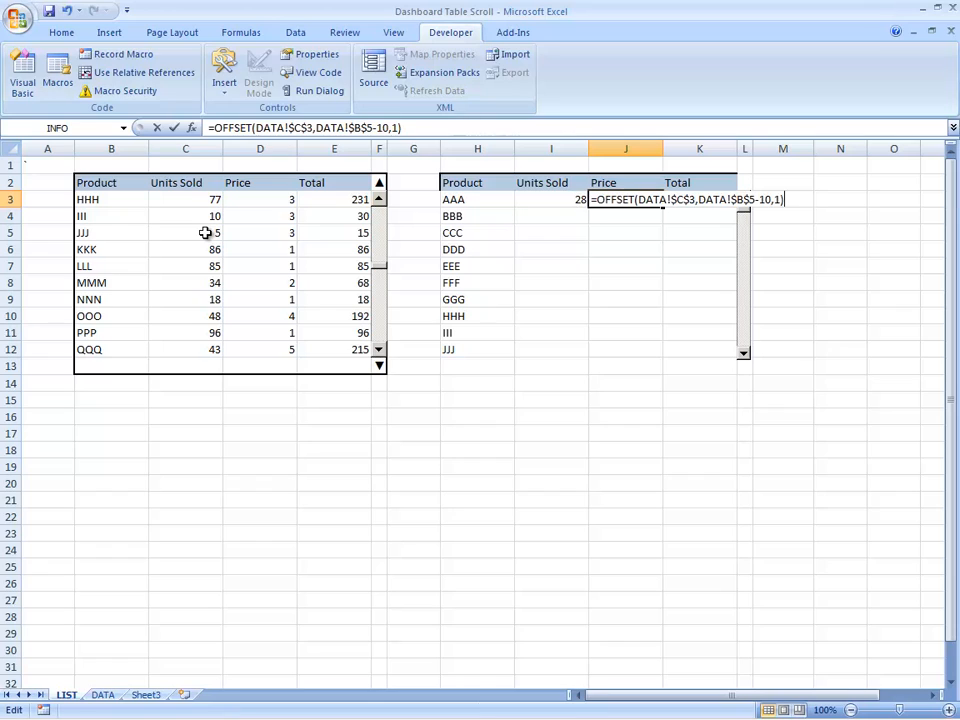
{"action": "type", "text": "2"}
{"action": "key", "text": "Return"}
{"action": "key", "text": "Up"}
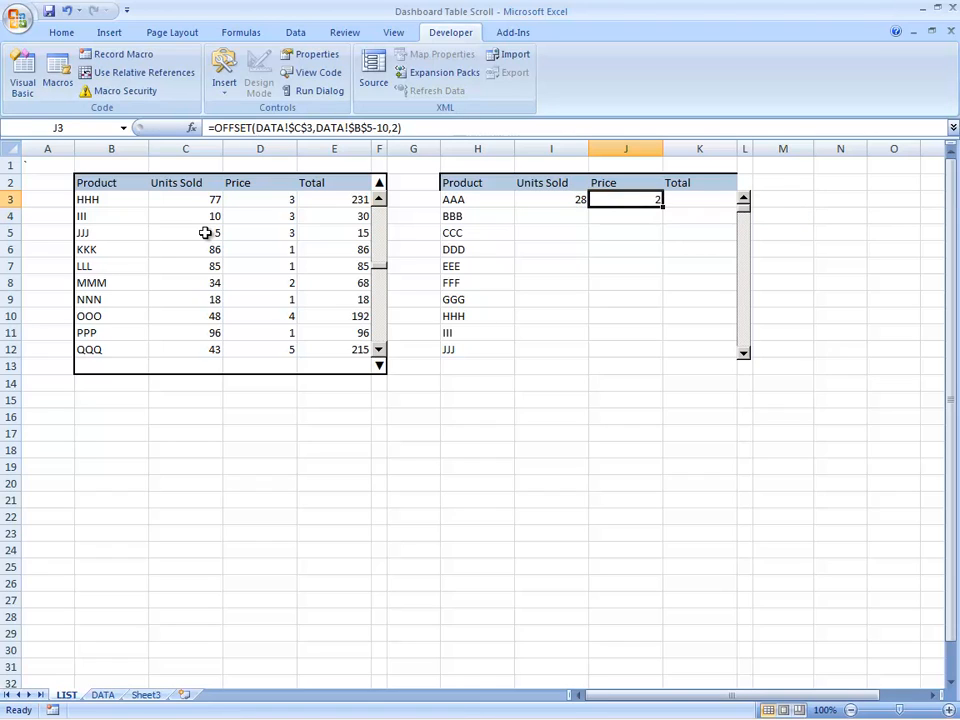
Step: Copy the J3 formula into K3 under Total and set its column offset to 3
{"action": "key", "text": "F2"}
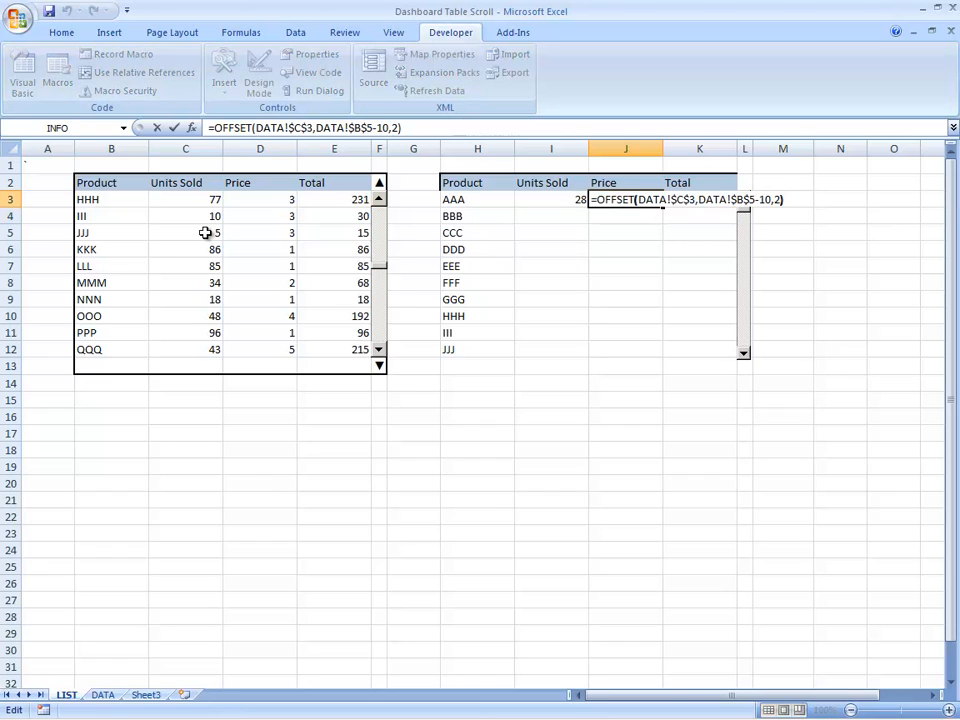
{"action": "key", "text": "Escape"}
{"action": "key", "text": "alt+e"}
{"action": "key", "text": "c"}
{"action": "key", "text": "Right"}
{"action": "key", "text": "Return"}
{"action": "key", "text": "F2"}
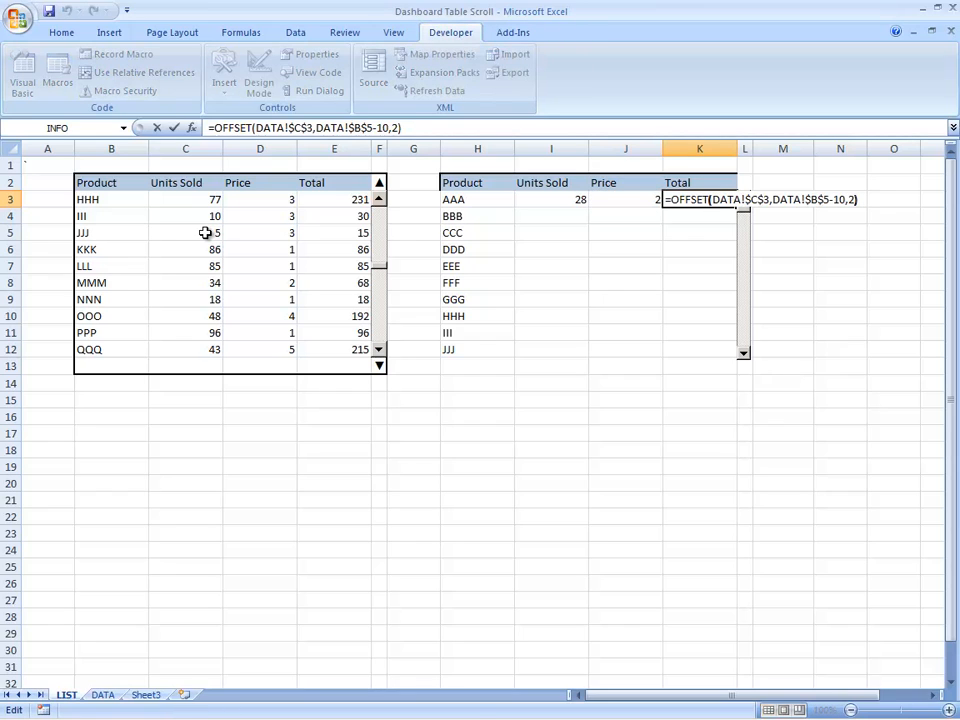
{"action": "key", "text": "BackSpace"}
{"action": "type", "text": "3"}
{"action": "key", "text": "Return"}
{"action": "key", "text": "Up"}
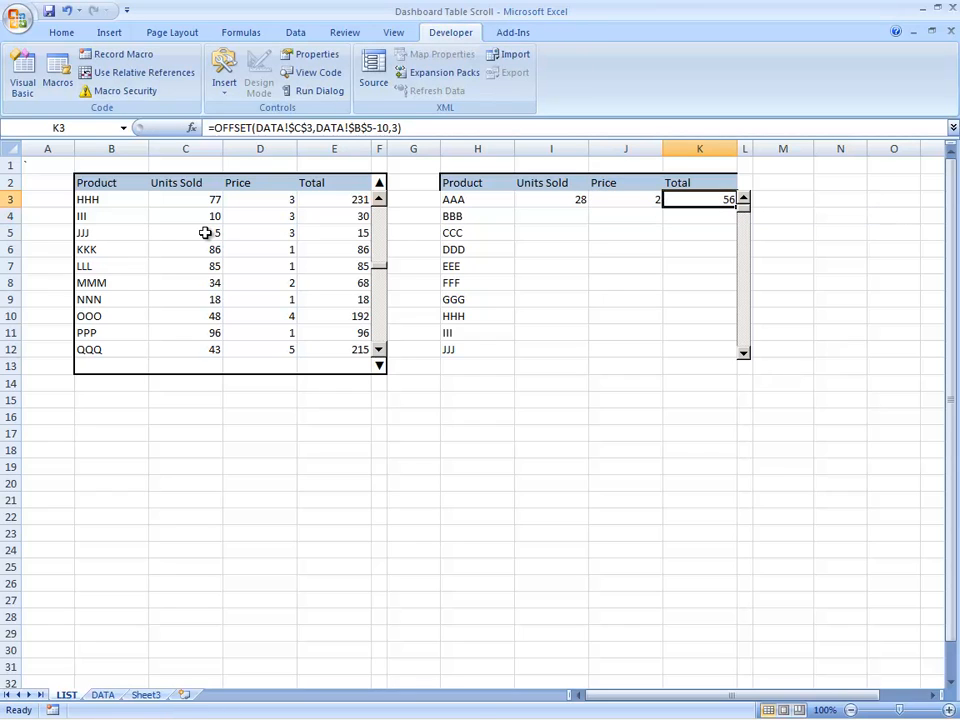
Step: Select the second table's range H3:K12, then test its linked scroll bar by scrolling down until product III is in the first row
{"action": "key", "text": "Left"}
{"action": "key", "text": "Left"}
{"action": "key", "text": "Left"}
{"action": "key", "text": "ctrl+shift+Down"}
{"action": "key", "text": "ctrl+shift+Right"}
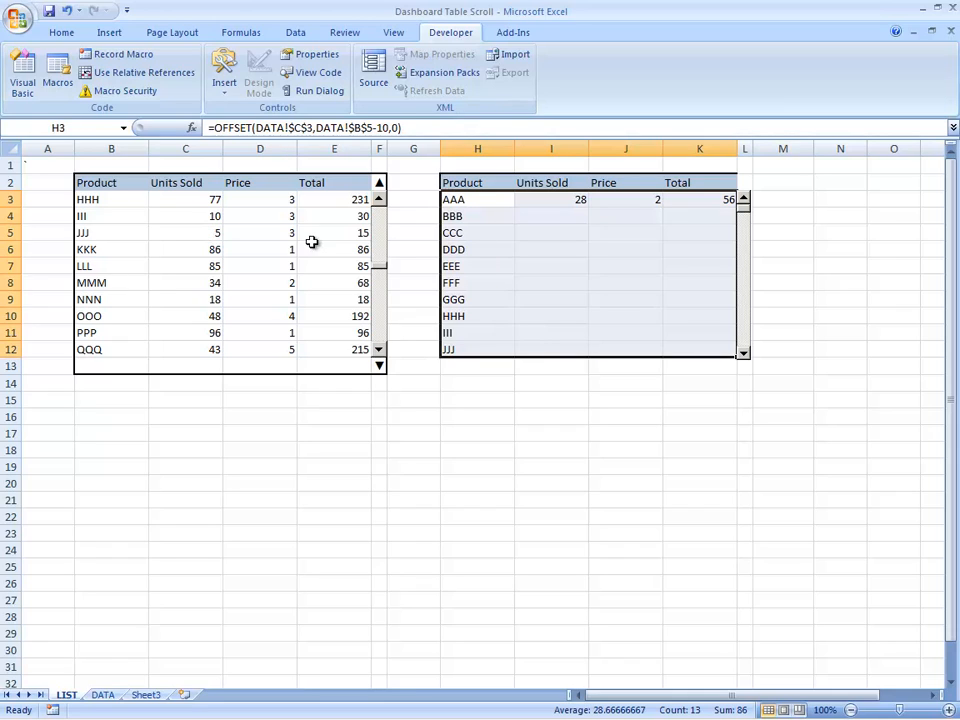
{"action": "left_click", "coordinate": [759, 248]}
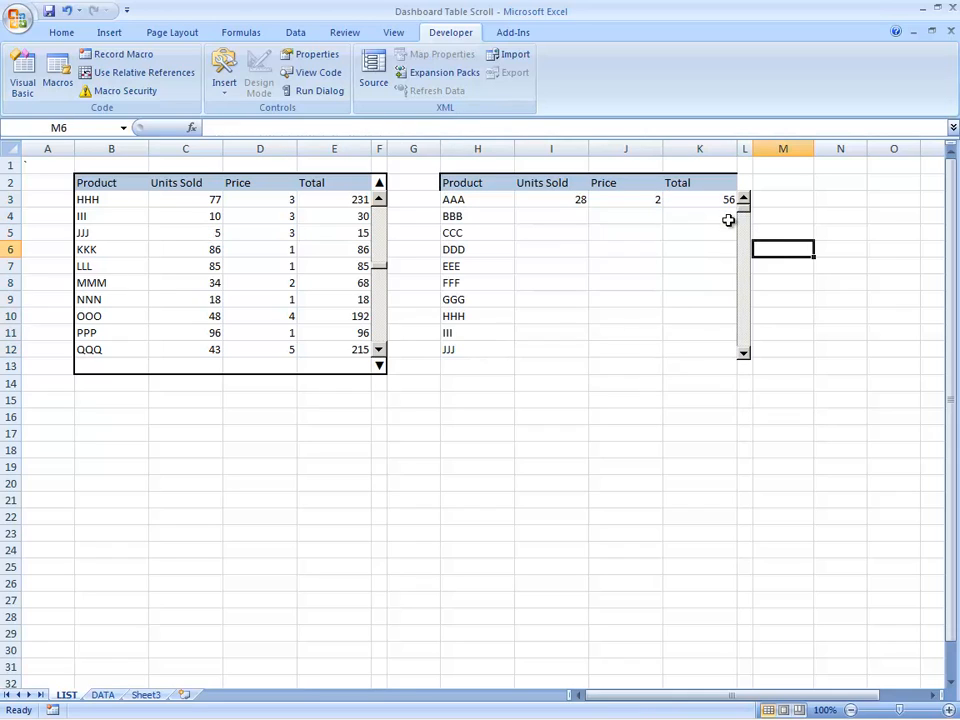
{"action": "left_click_drag", "start_coordinate": [746, 214], "coordinate": [750, 287]}
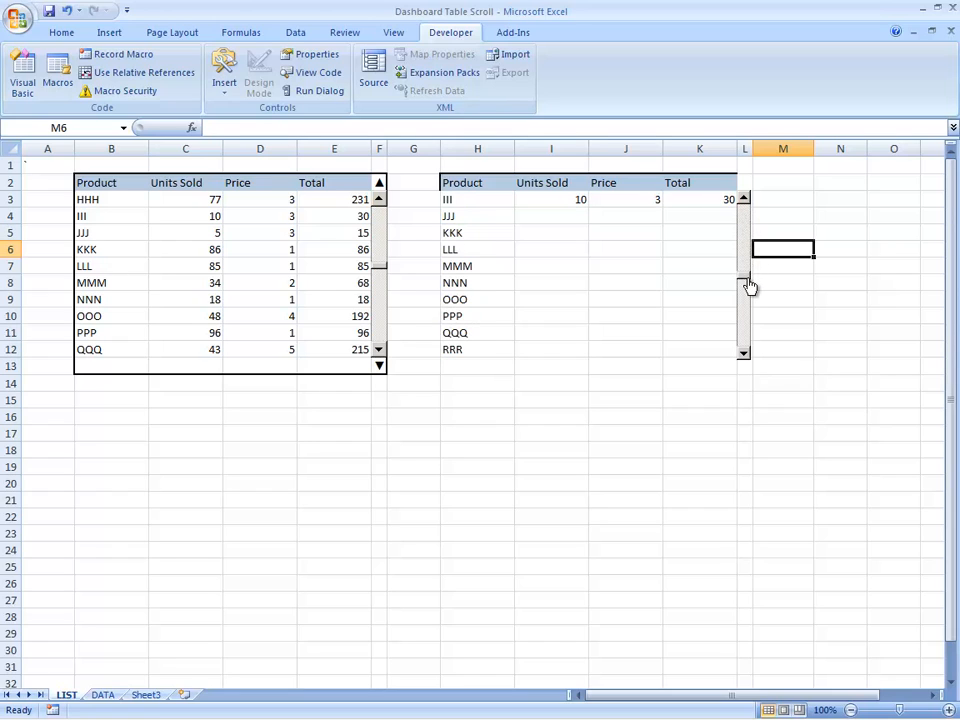
Step: Inspect the up-arrow indicator formula in F2 and test it by scrolling the first table to product AAA and back down to CCC
{"action": "left_click", "coordinate": [377, 184]}
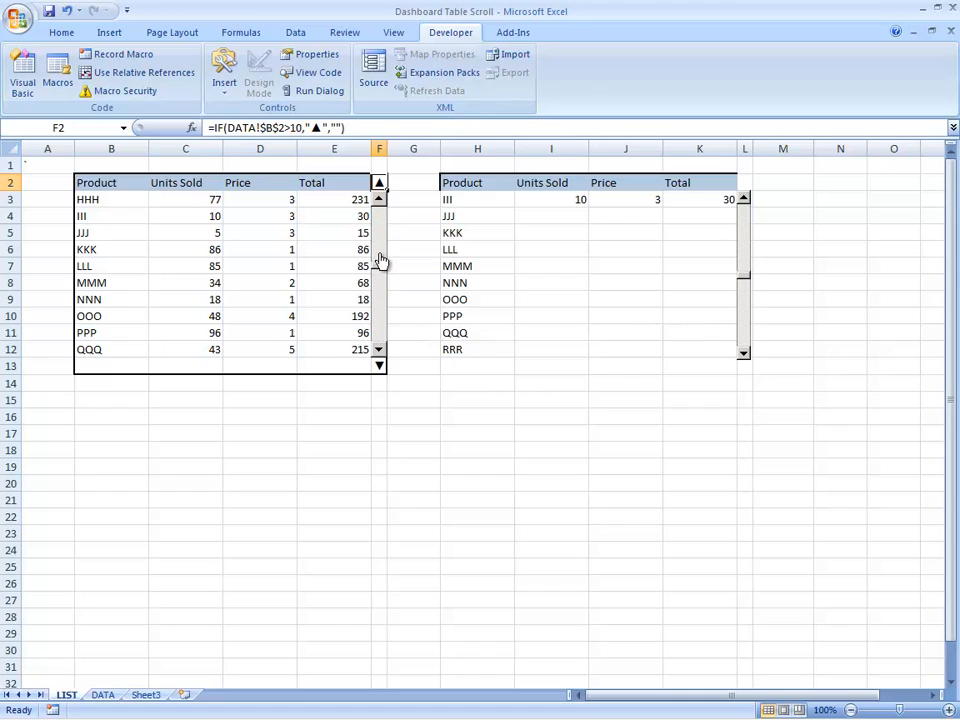
{"action": "left_click_drag", "start_coordinate": [382, 268], "coordinate": [388, 180]}
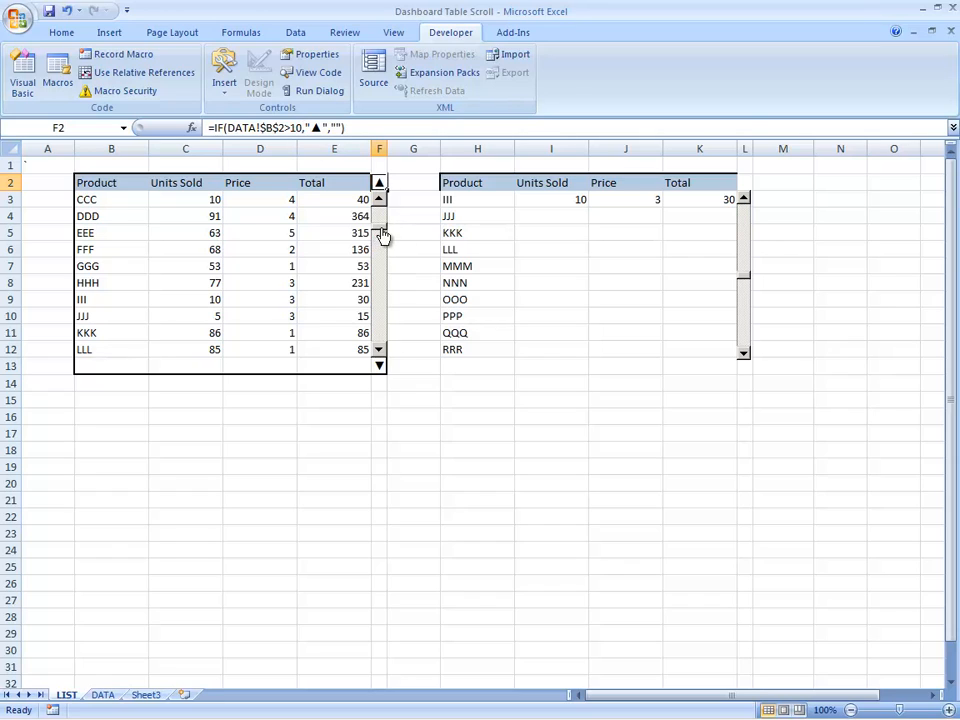
{"action": "left_click_drag", "start_coordinate": [380, 228], "coordinate": [379, 207]}
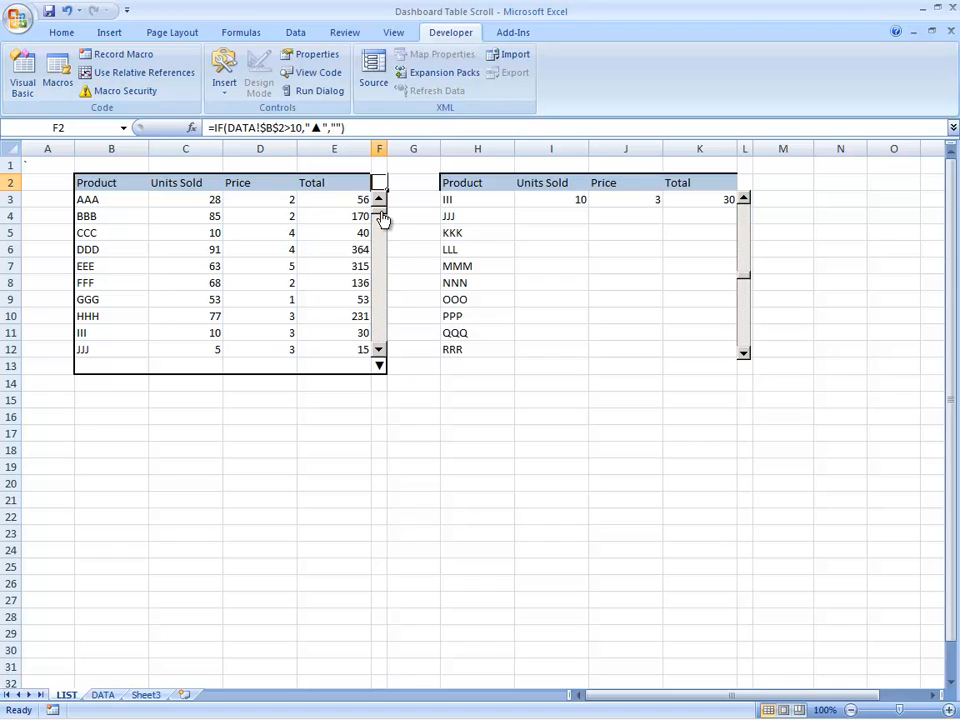
{"action": "left_click_drag", "start_coordinate": [381, 219], "coordinate": [381, 235]}
Step: Inspect the down-arrow indicator formula in F13, scrolling the first table down to product MMM and back up to AAA
{"action": "left_click", "coordinate": [378, 366]}
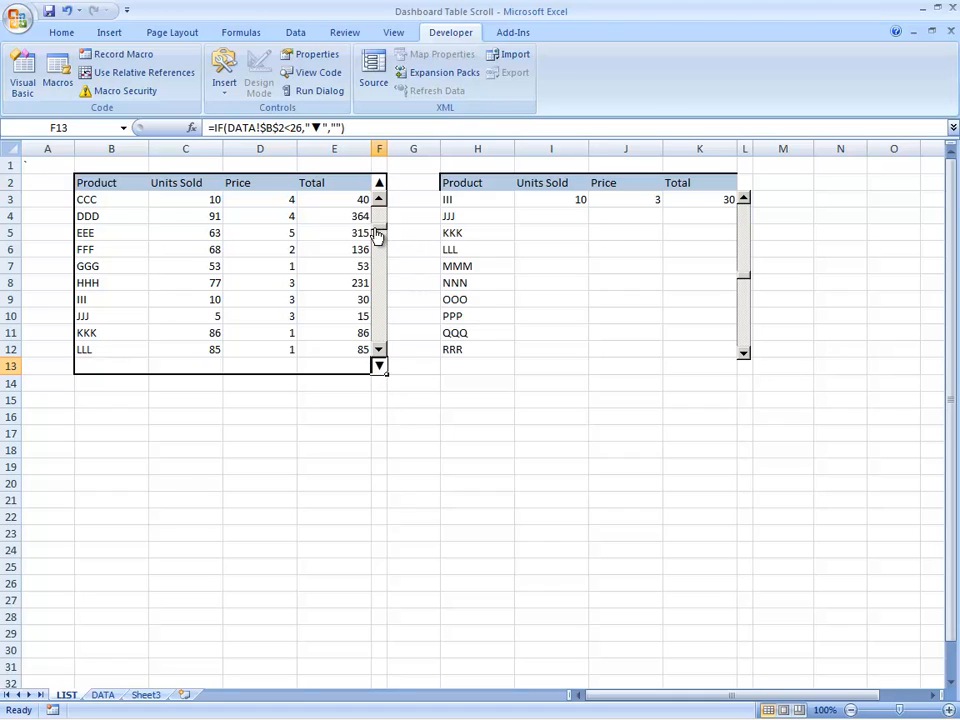
{"action": "left_click_drag", "start_coordinate": [379, 231], "coordinate": [388, 315]}
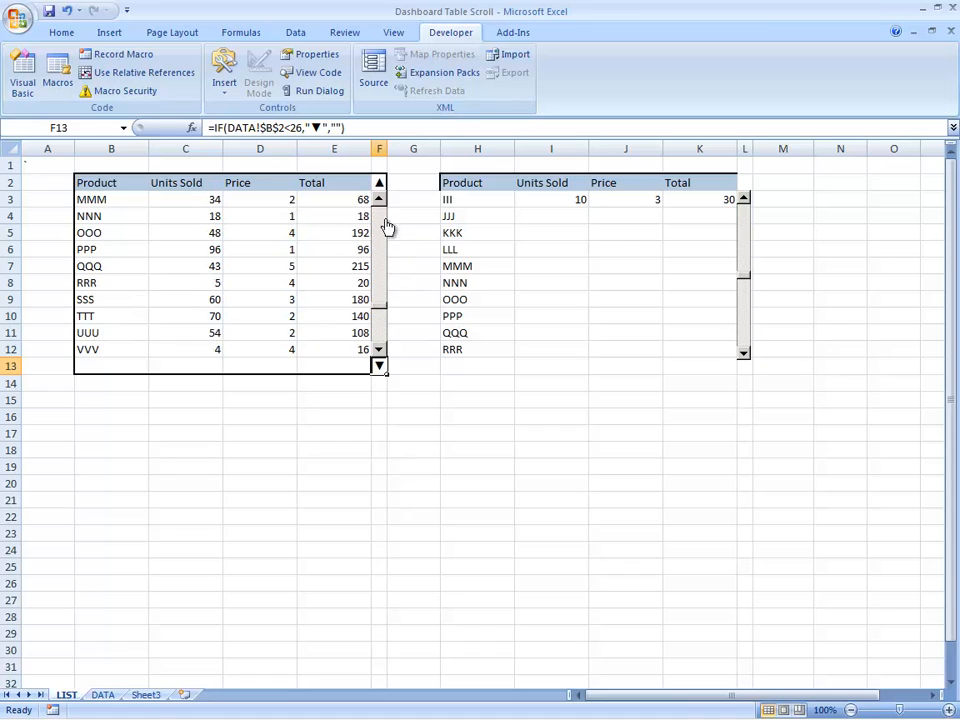
{"action": "left_click_drag", "start_coordinate": [390, 227], "coordinate": [381, 214]}
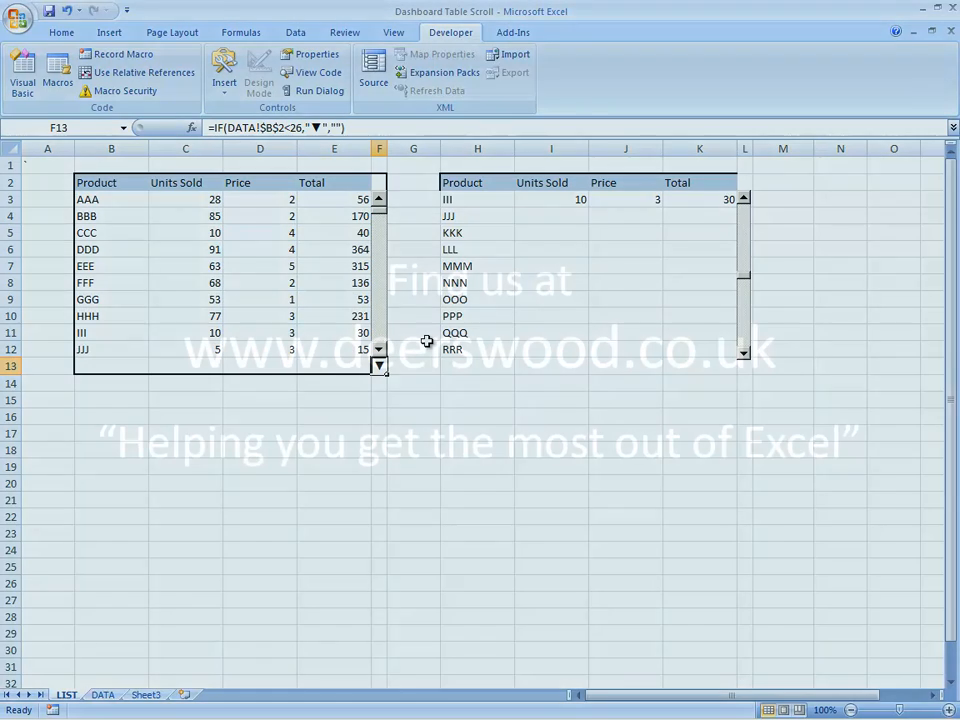